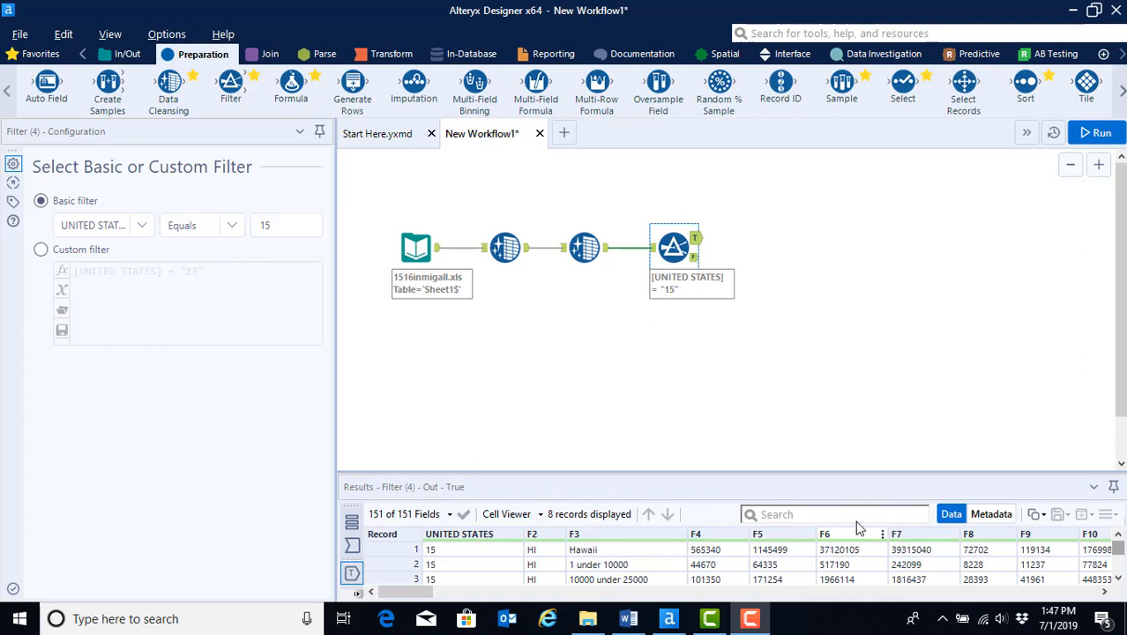
Step: Add a Select tool to the Filter's True output and deselect all of its fields
{"action": "left_click", "coordinate": [903, 84]}
{"action": "left_click_drag", "start_coordinate": [903, 83], "coordinate": [757, 240]}
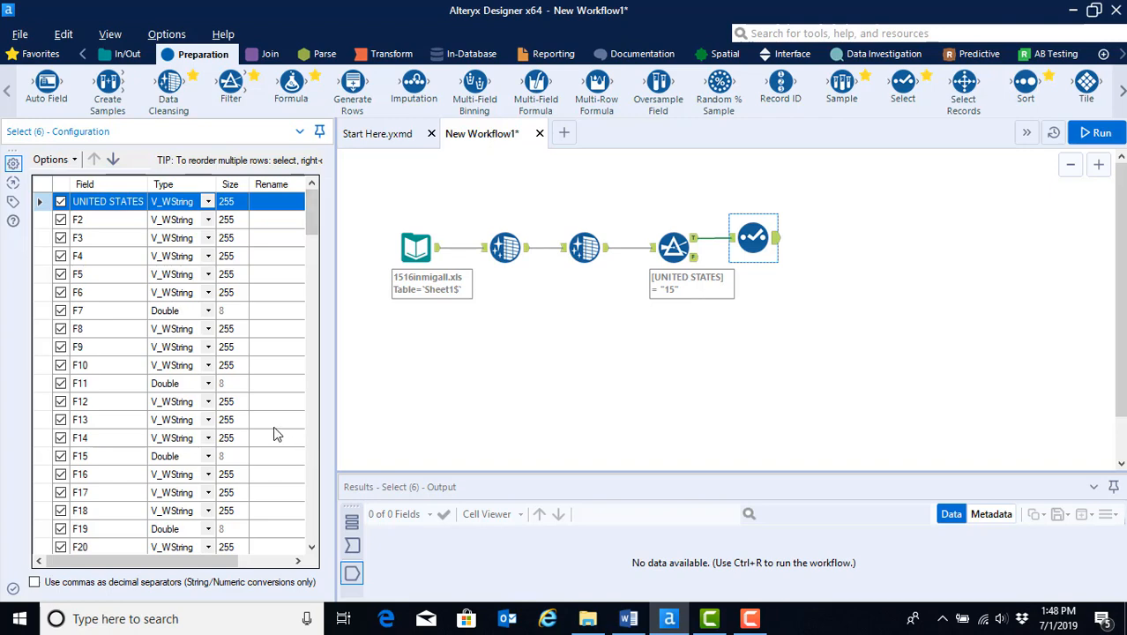
{"action": "left_click", "coordinate": [76, 164]}
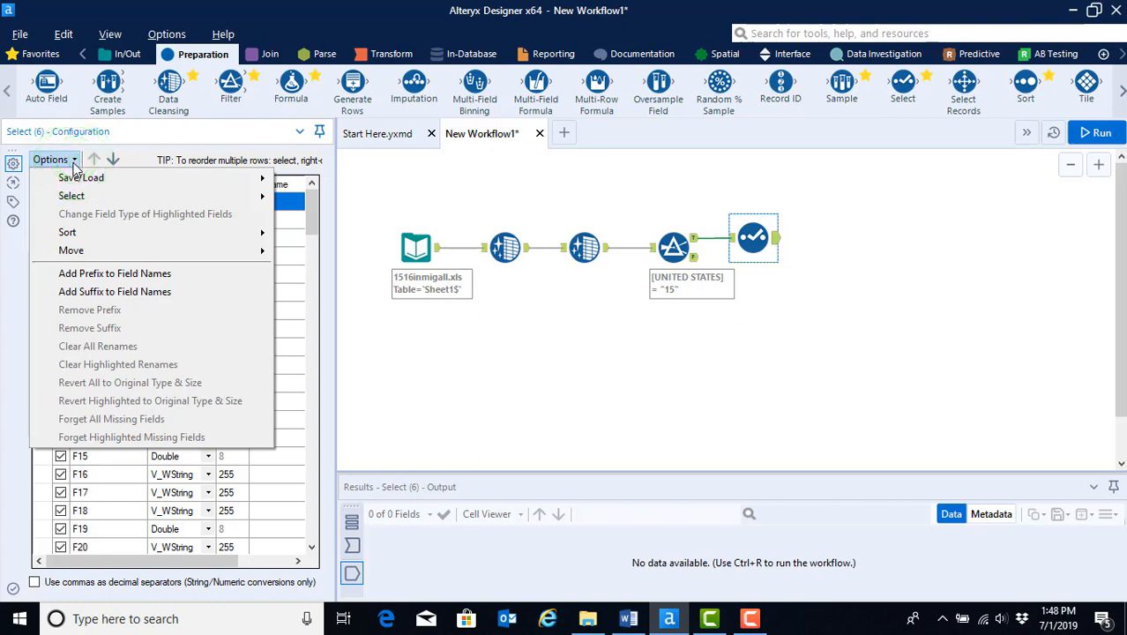
{"action": "mouse_move", "coordinate": [71, 198]}
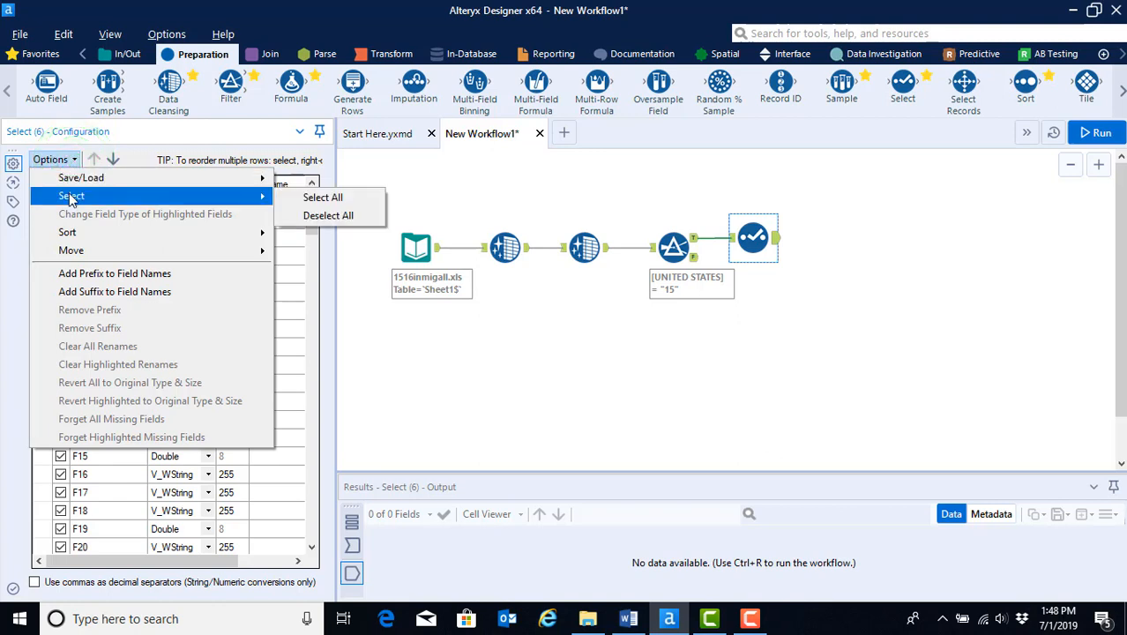
{"action": "left_click", "coordinate": [319, 219]}
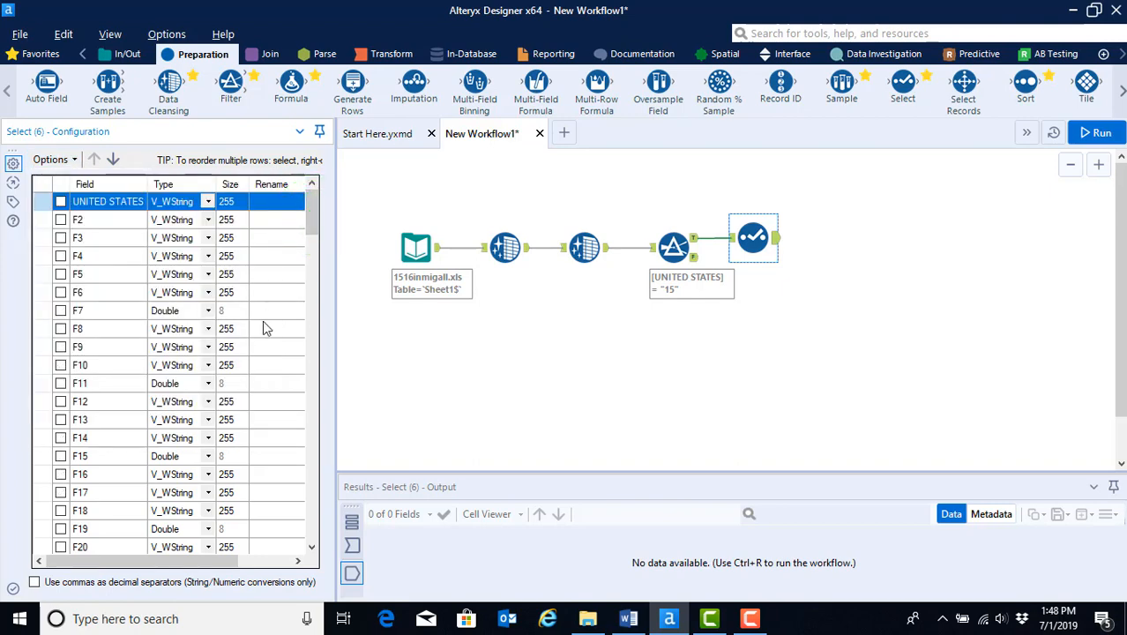
Step: Include the UNITED STATES, F2 and F3 fields in the Select tool's output
{"action": "mouse_move", "coordinate": [311, 216]}
{"action": "left_mouse_down"}
{"action": "mouse_move", "coordinate": [315, 499]}
{"action": "mouse_move", "coordinate": [332, 551]}
{"action": "mouse_move", "coordinate": [317, 529]}
{"action": "mouse_move", "coordinate": [310, 207]}
{"action": "left_mouse_up"}
{"action": "left_click", "coordinate": [61, 202]}
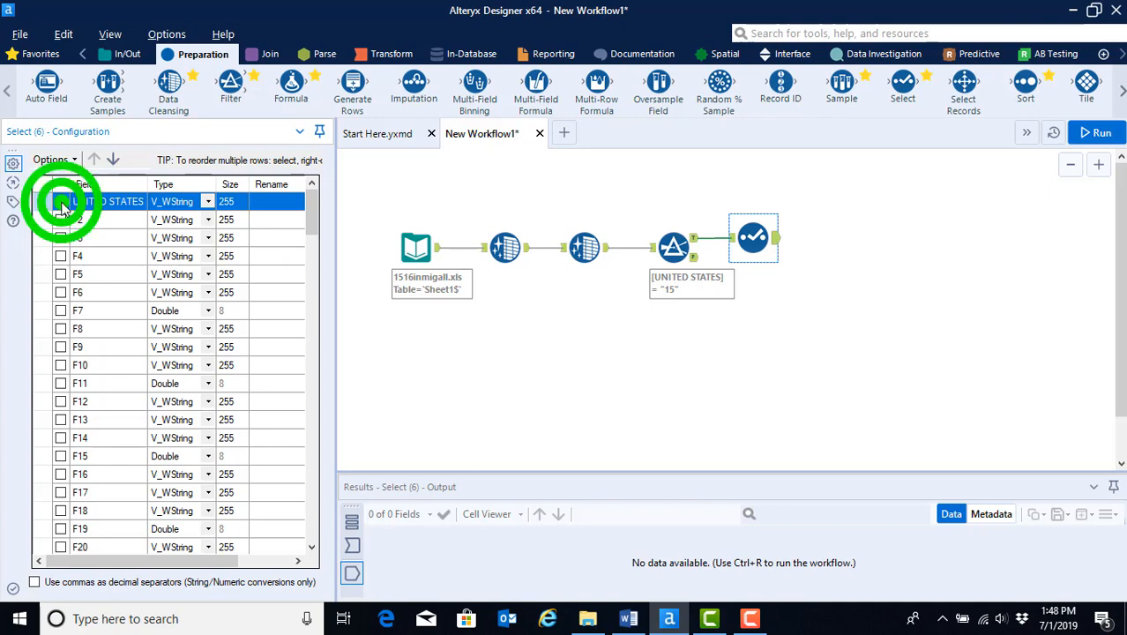
{"action": "left_click", "coordinate": [60, 220]}
{"action": "left_click", "coordinate": [61, 238]}
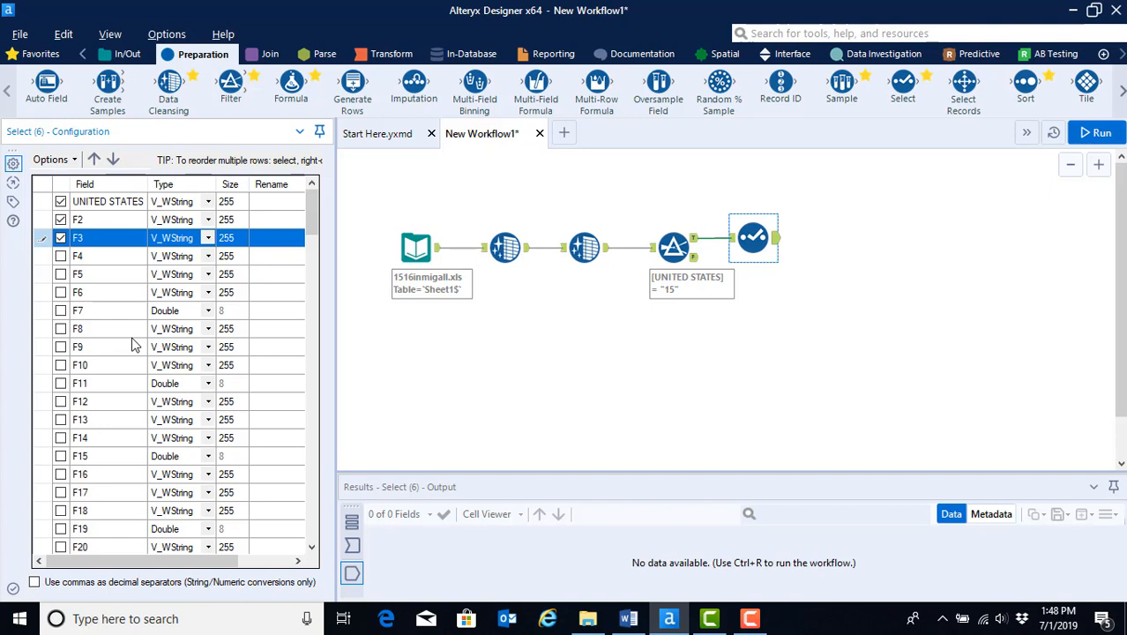
Step: Highlight the fields from F60 through F115 and include all of the highlighted fields in the output
{"action": "scroll", "coordinate": [134, 357], "scroll_direction": "down", "scroll_amount": 9}
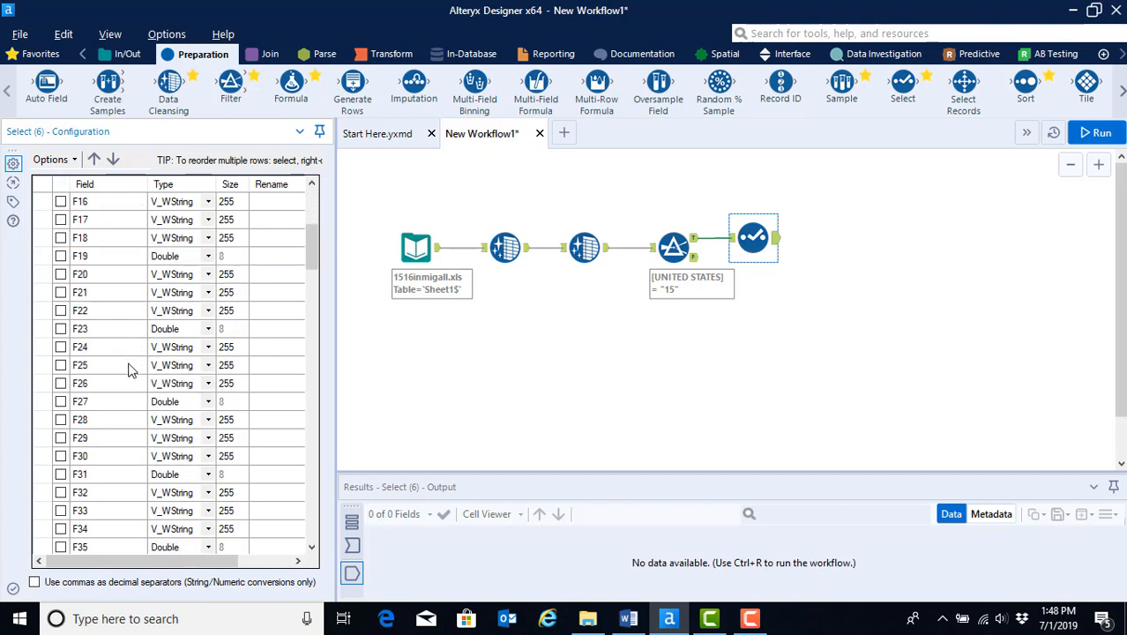
{"action": "scroll", "coordinate": [131, 371], "scroll_direction": "down", "scroll_amount": 7}
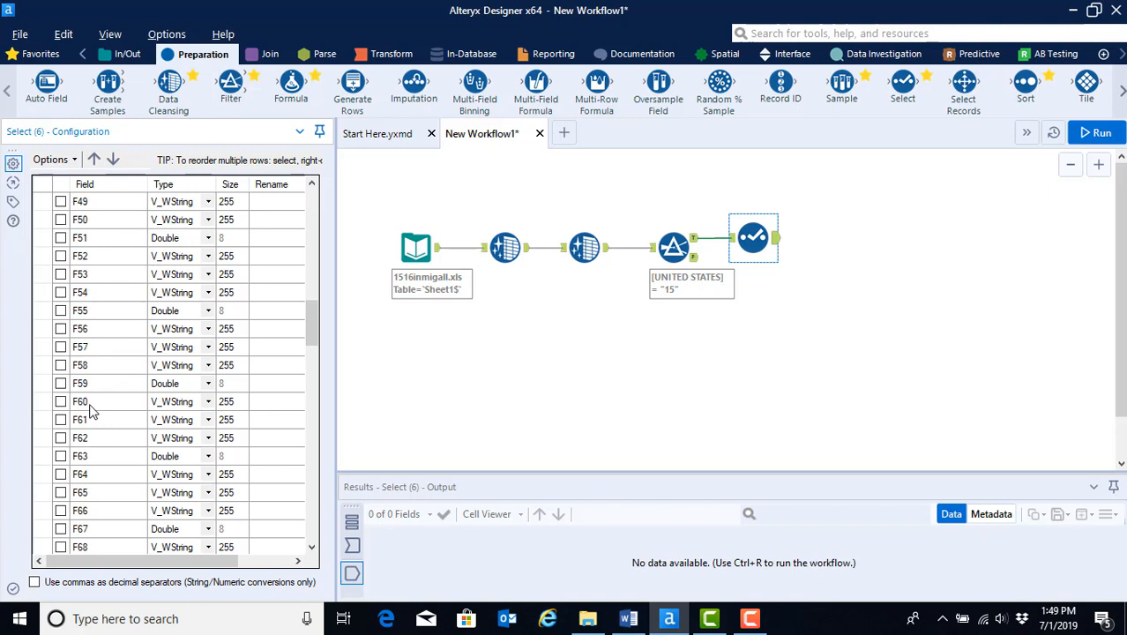
{"action": "left_click", "coordinate": [39, 406]}
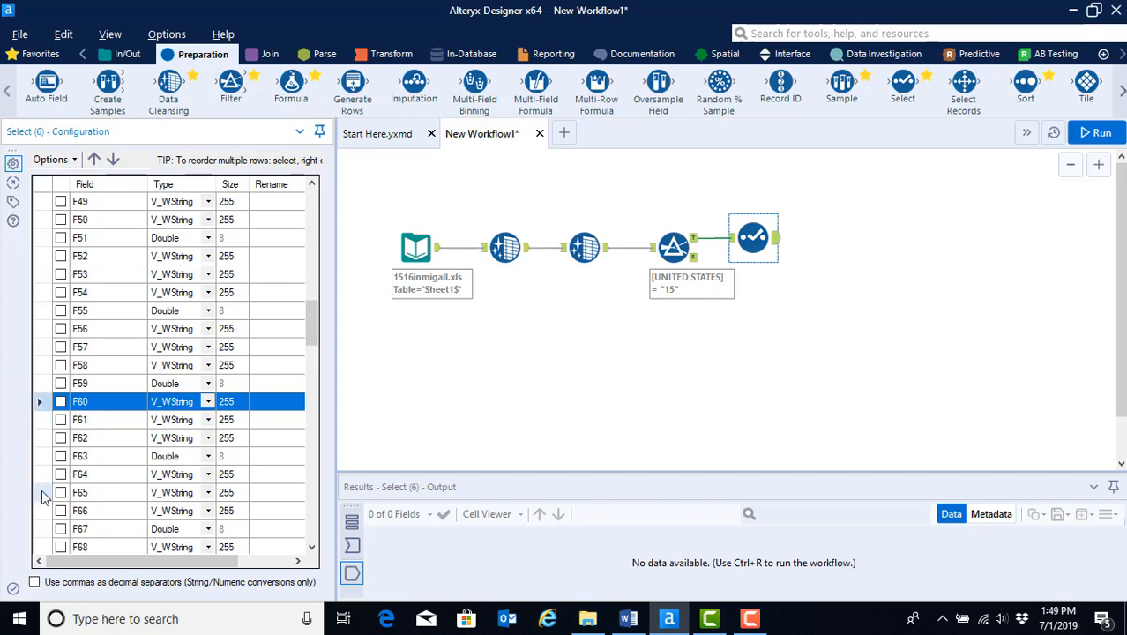
{"action": "scroll", "coordinate": [60, 473], "scroll_direction": "down", "scroll_amount": 2}
{"action": "scroll", "coordinate": [60, 474], "scroll_direction": "down", "scroll_amount": 9}
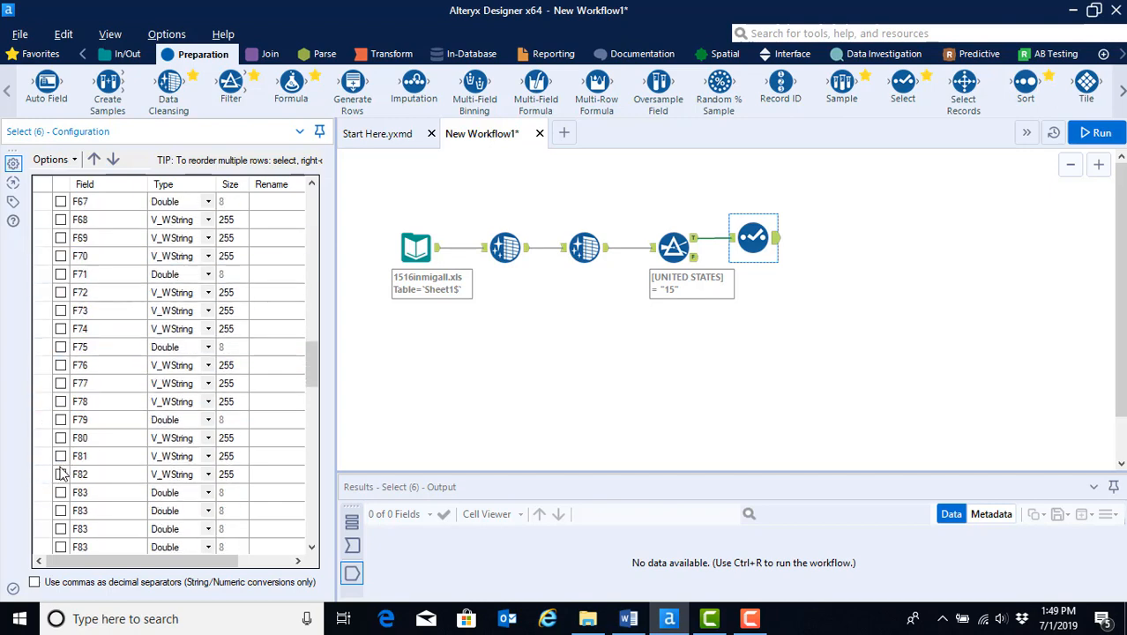
{"action": "scroll", "coordinate": [60, 474], "scroll_direction": "down", "scroll_amount": 7}
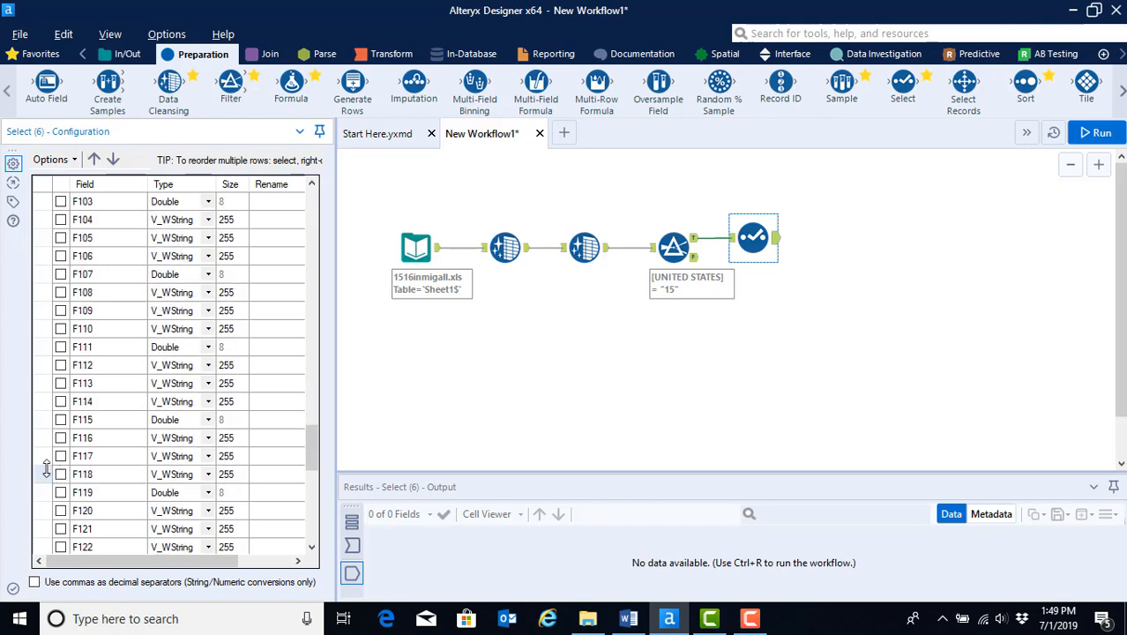
{"action": "left_click", "coordinate": [39, 421], "text": "shift"}
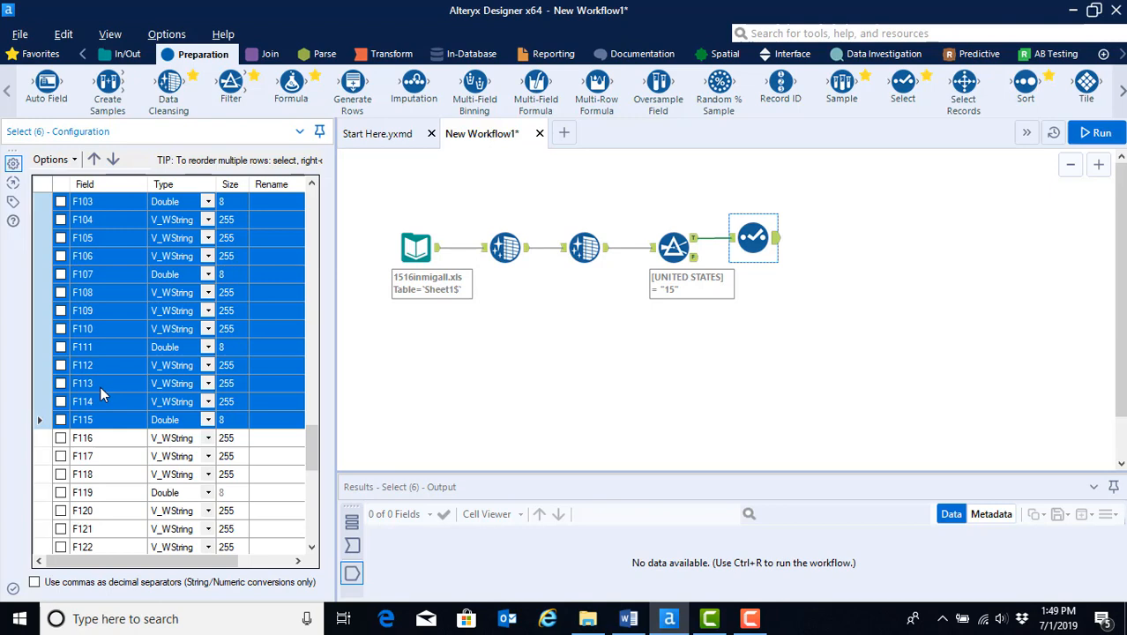
{"action": "left_click", "coordinate": [76, 161]}
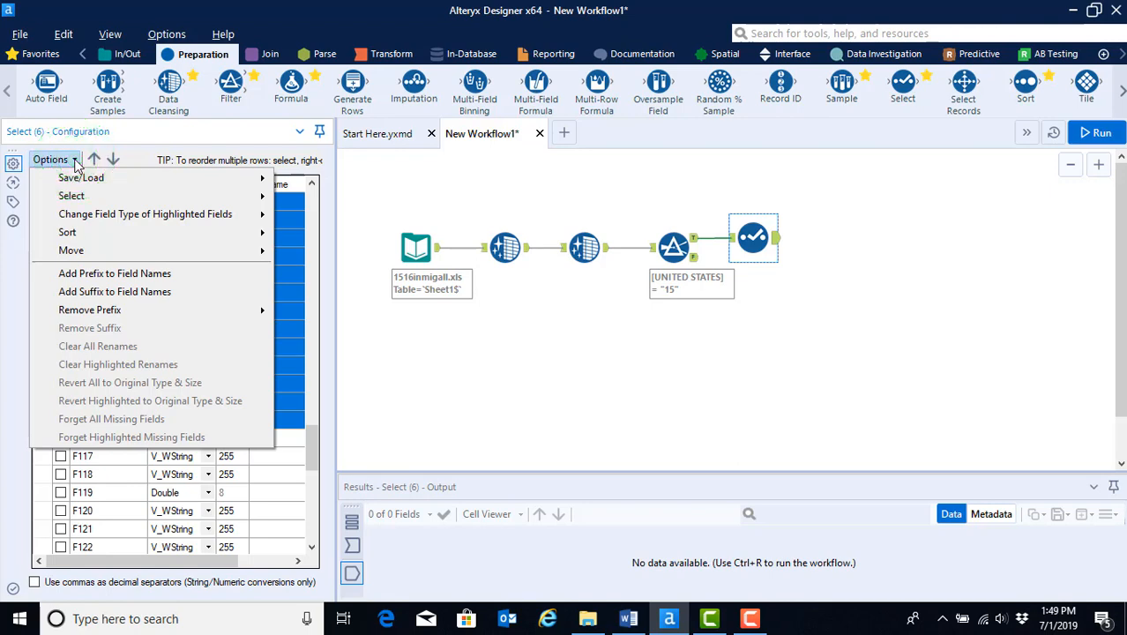
{"action": "mouse_move", "coordinate": [78, 197]}
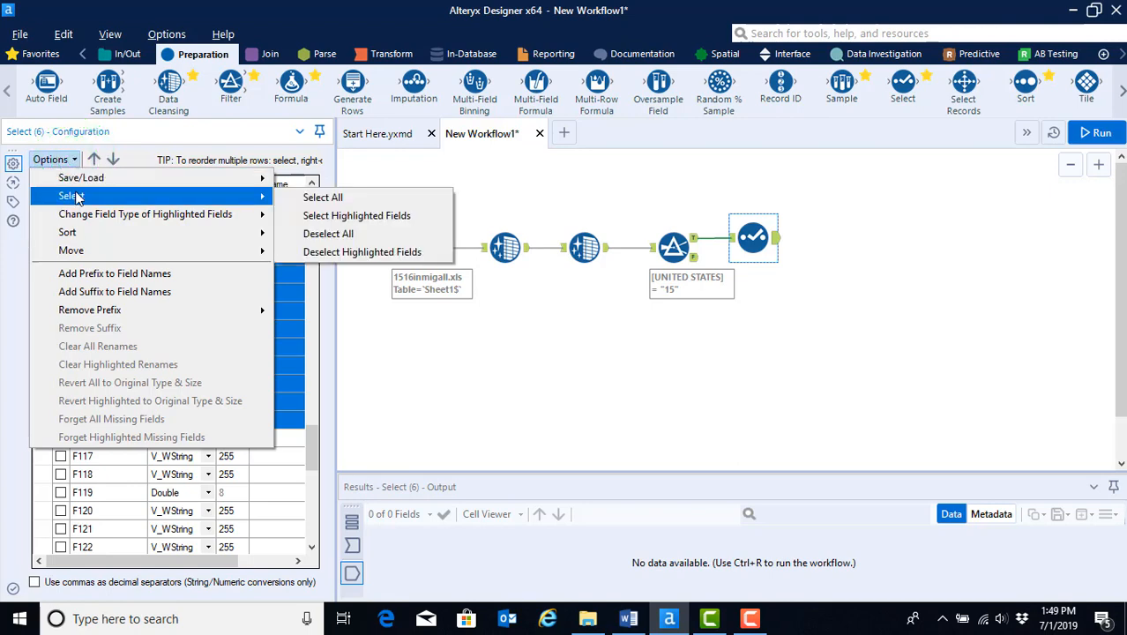
{"action": "left_click", "coordinate": [339, 220]}
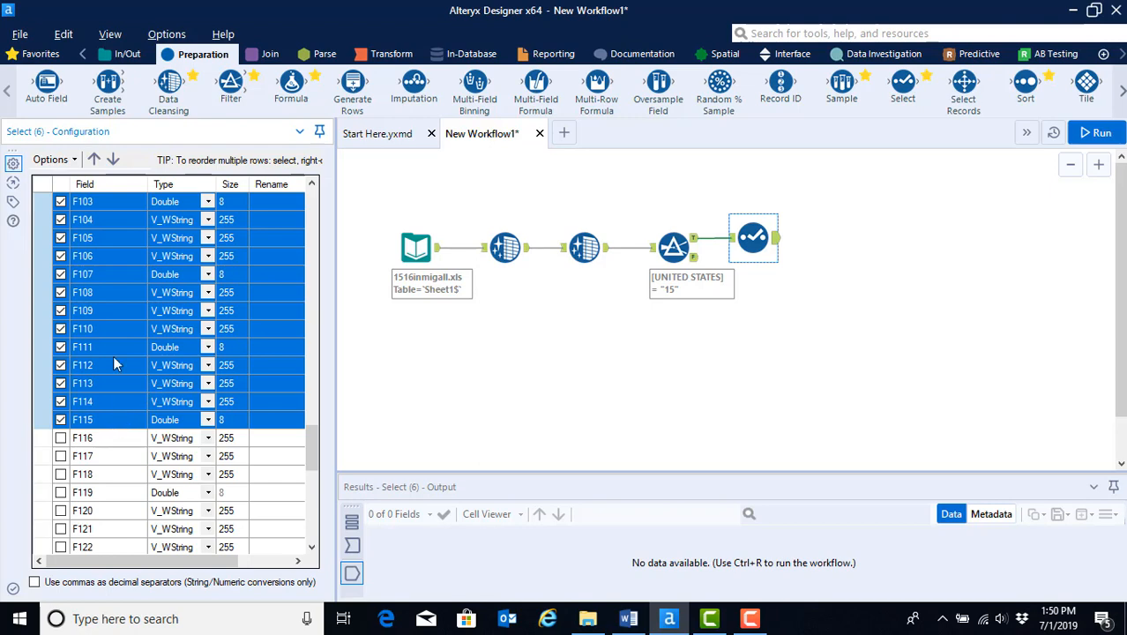
Step: Change the field type of the highlighted fields F60 through F115 to Double
{"action": "left_click", "coordinate": [76, 162]}
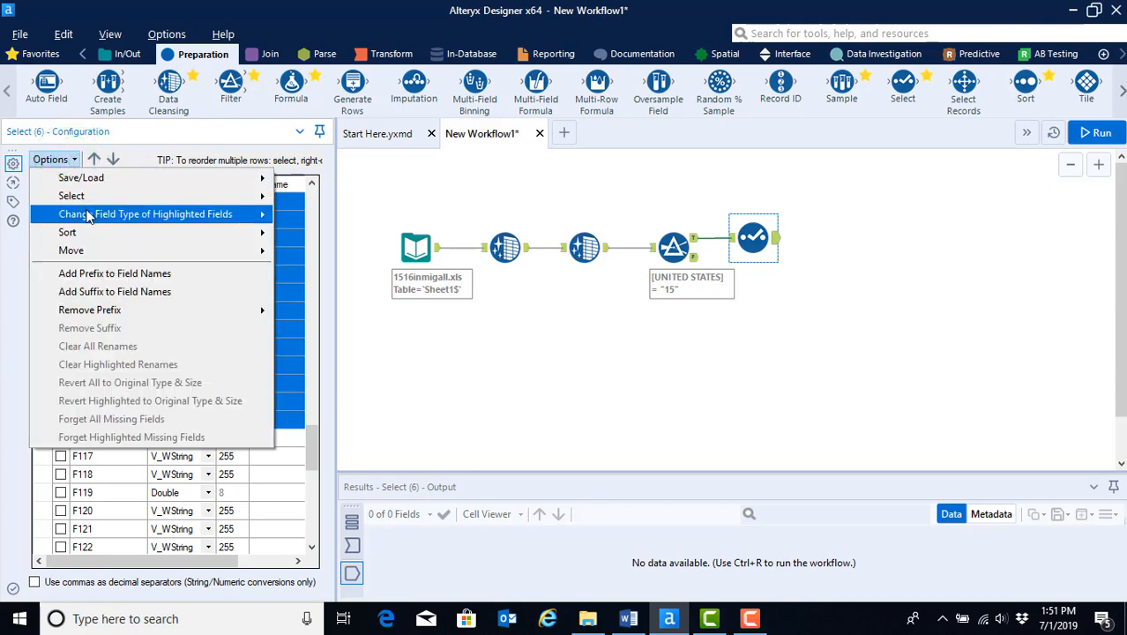
{"action": "mouse_move", "coordinate": [92, 220]}
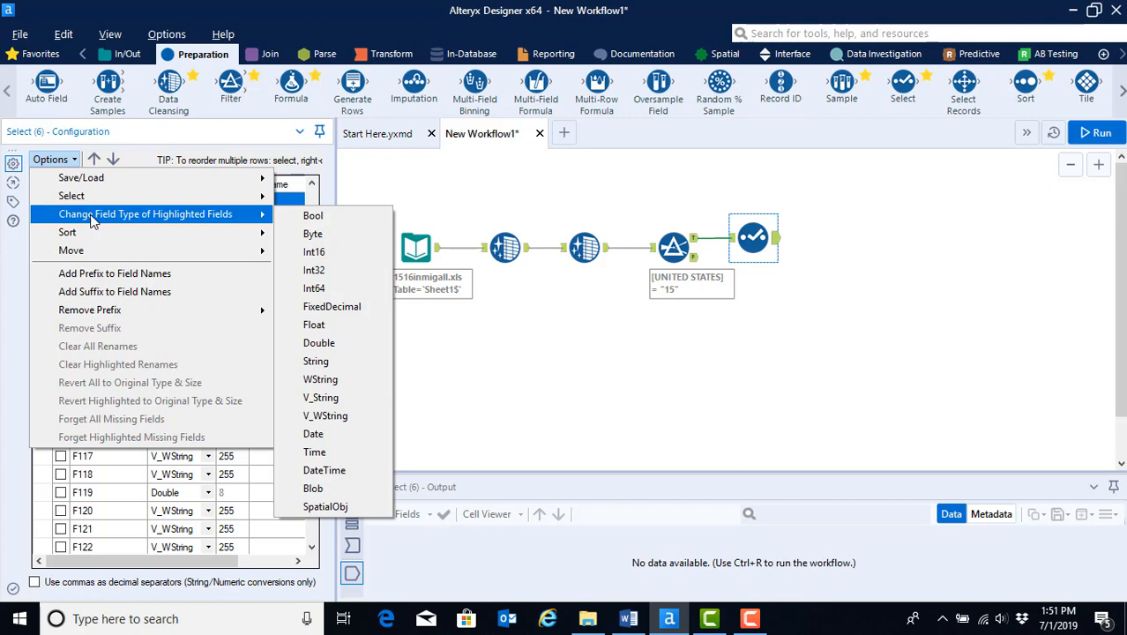
{"action": "left_click", "coordinate": [338, 346]}
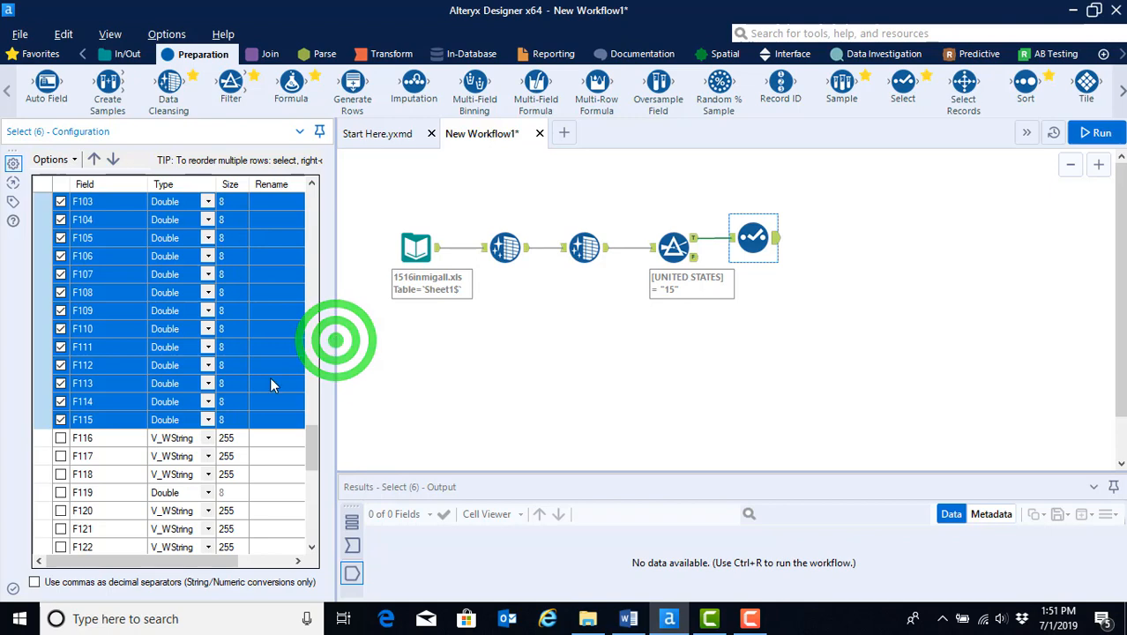
Step: Change the data type of the UNITED STATES field to Double
{"action": "scroll", "coordinate": [210, 411], "scroll_direction": "up", "scroll_amount": 5}
{"action": "scroll", "coordinate": [209, 412], "scroll_direction": "up", "scroll_amount": 13}
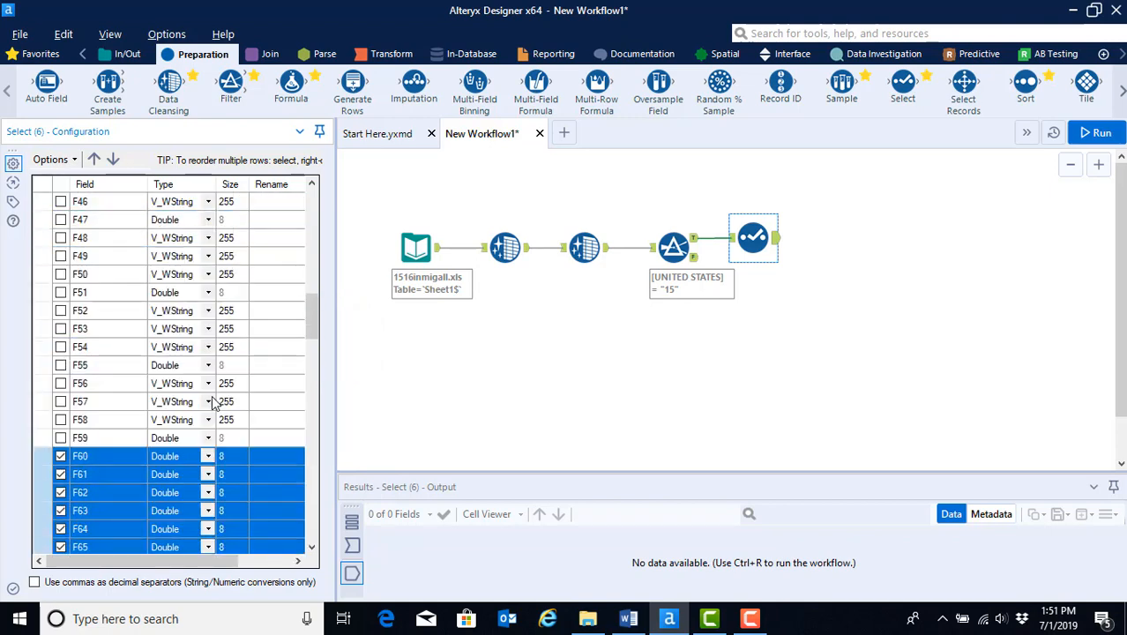
{"action": "scroll", "coordinate": [275, 449], "scroll_direction": "down", "scroll_amount": 4}
{"action": "scroll", "coordinate": [274, 441], "scroll_direction": "up", "scroll_amount": 19}
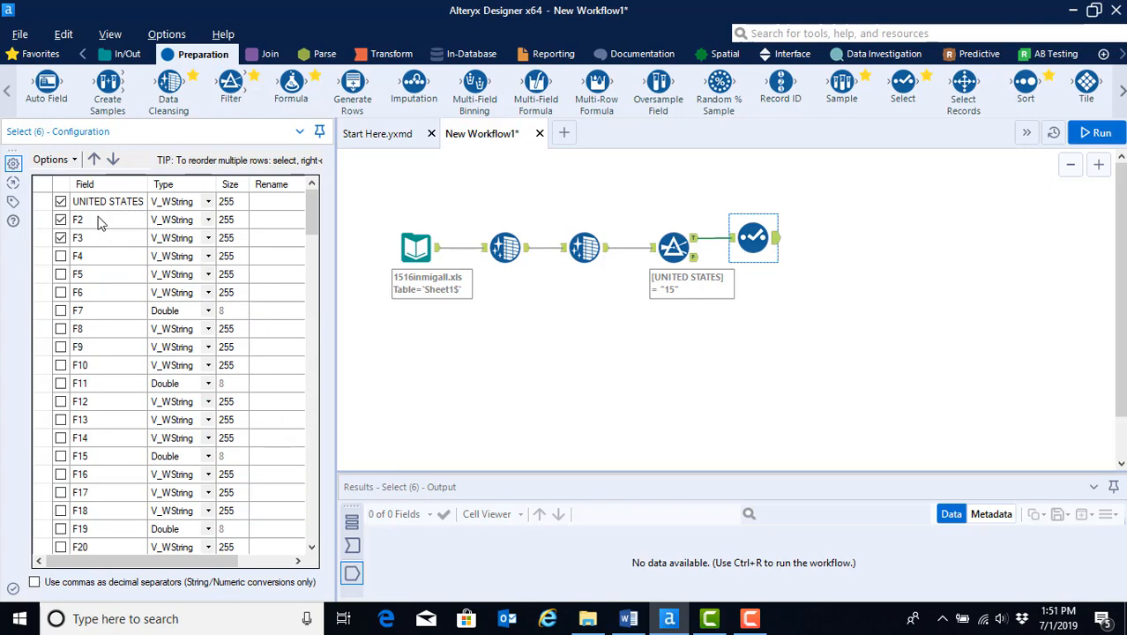
{"action": "left_click", "coordinate": [210, 205]}
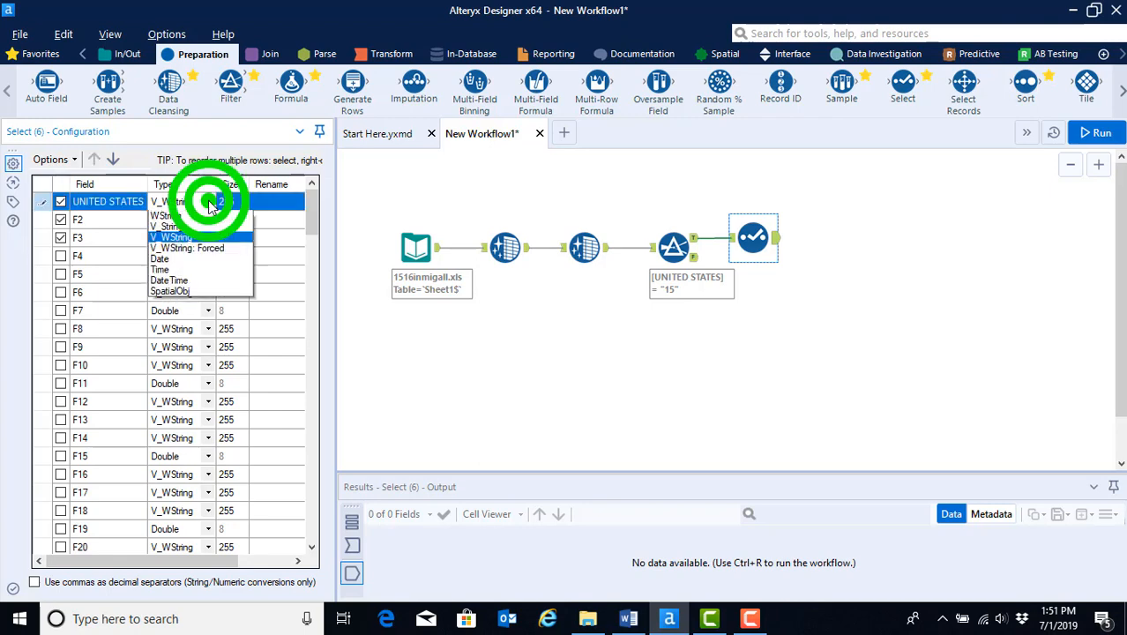
{"action": "left_click", "coordinate": [189, 291]}
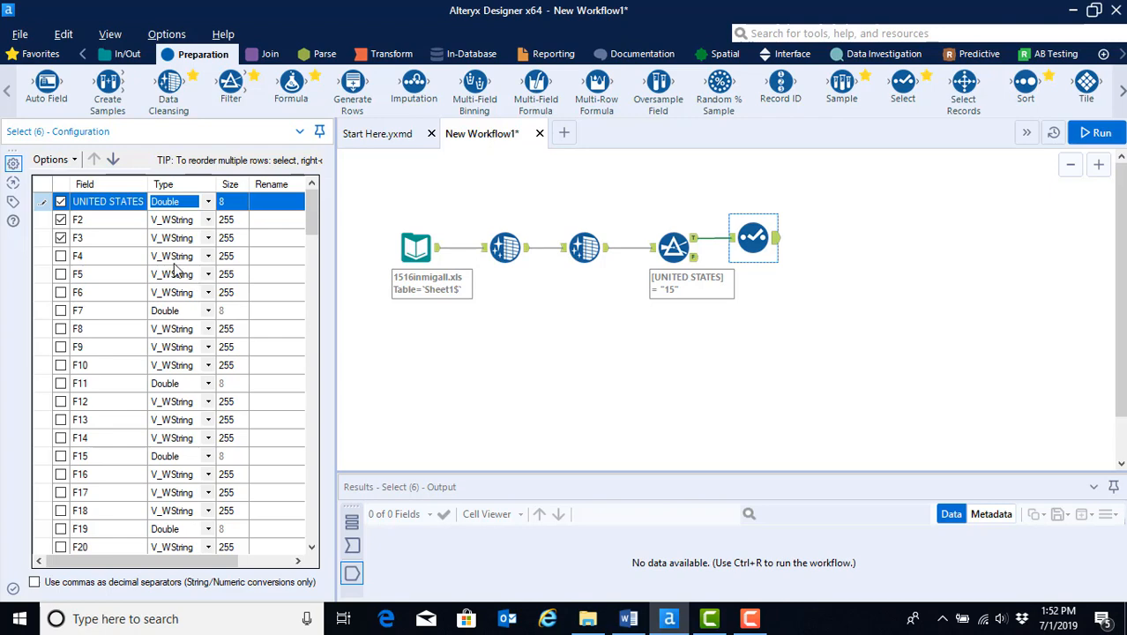
Step: Rename the UNITED STATES field as "Hawaii ID" and the F2 field as "State"
{"action": "left_click", "coordinate": [276, 201]}
{"action": "type", "text": "HA"}
{"action": "key", "text": "BackSpace"}
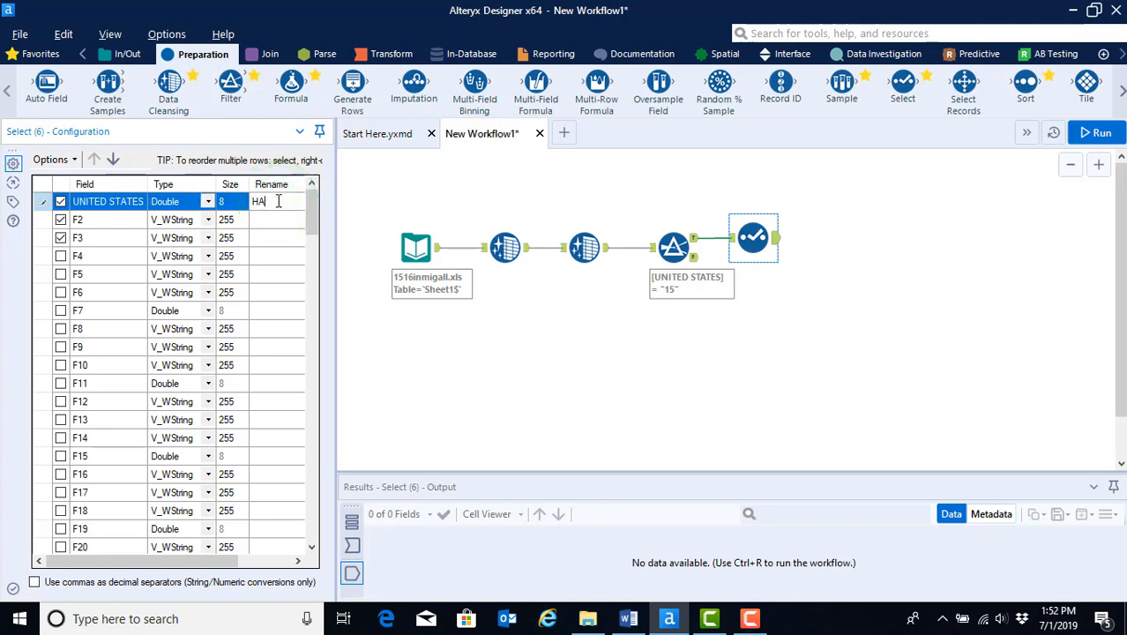
{"action": "type", "text": "awaii ID"}
{"action": "left_click", "coordinate": [276, 219]}
{"action": "type", "text": "State"}
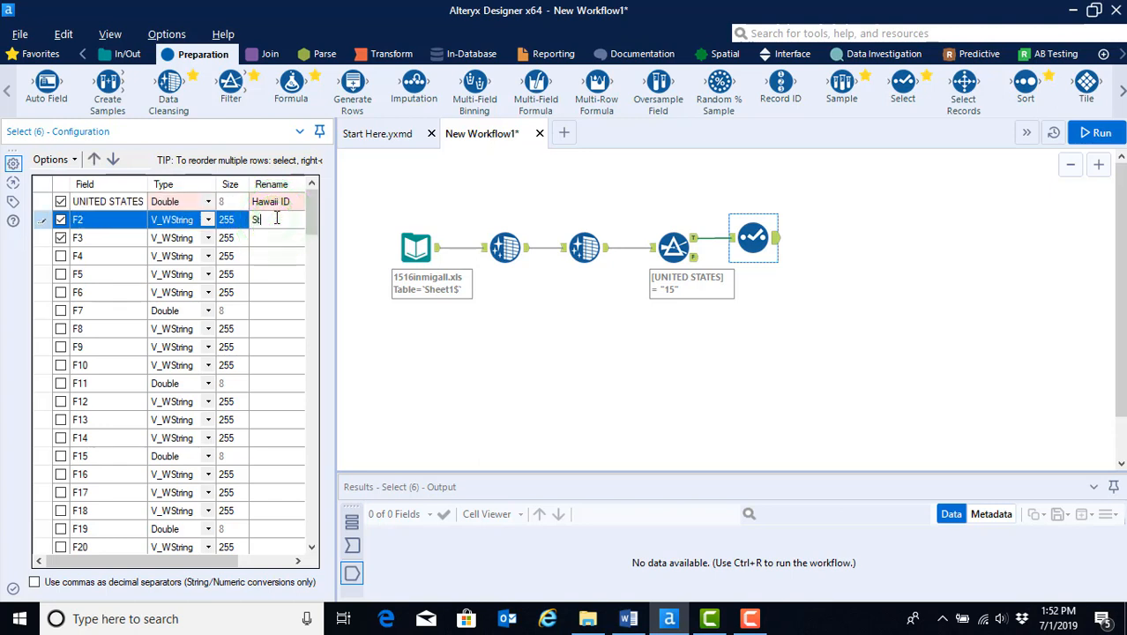
Step: Rename the F3 field as "State Name" and extend F2's new name to "State Abr"
{"action": "left_click", "coordinate": [267, 239]}
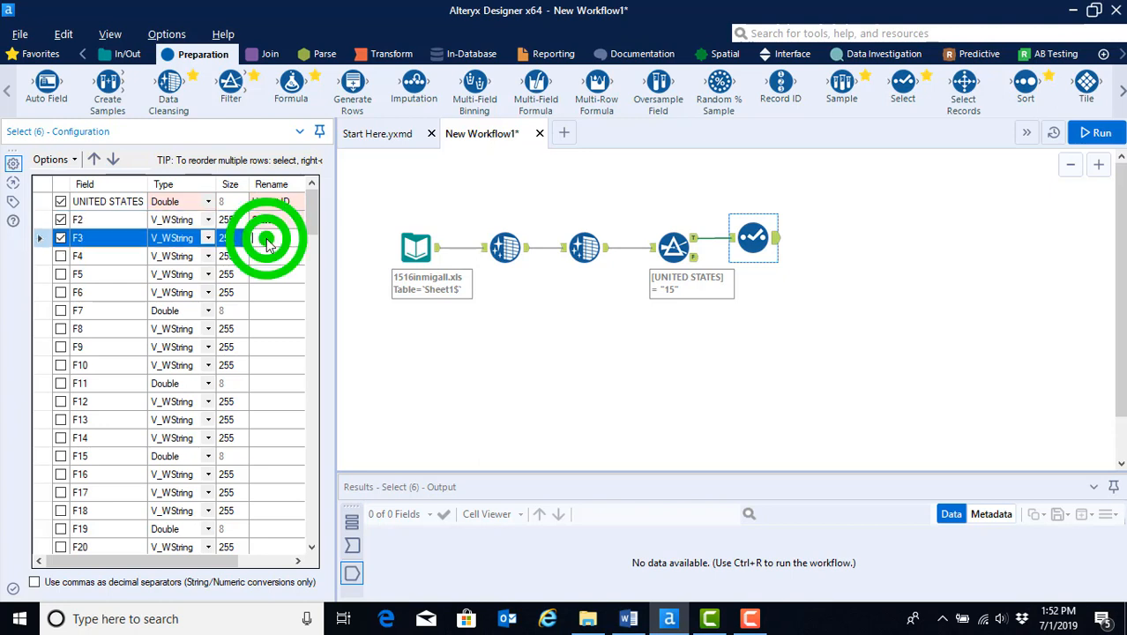
{"action": "type", "text": "State Name"}
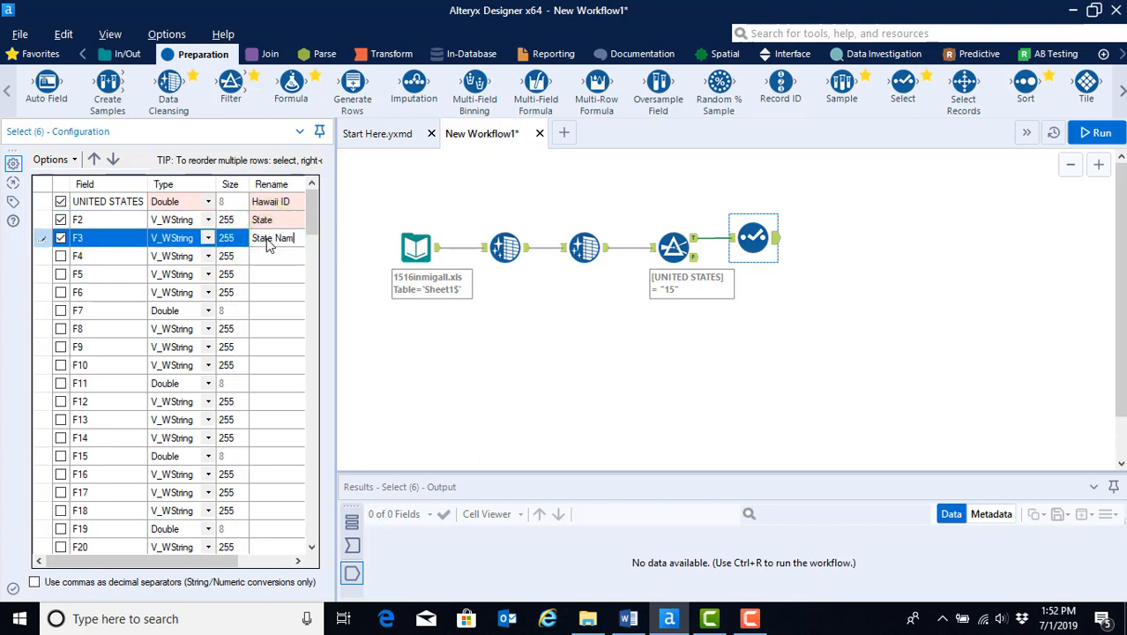
{"action": "left_click", "coordinate": [277, 220]}
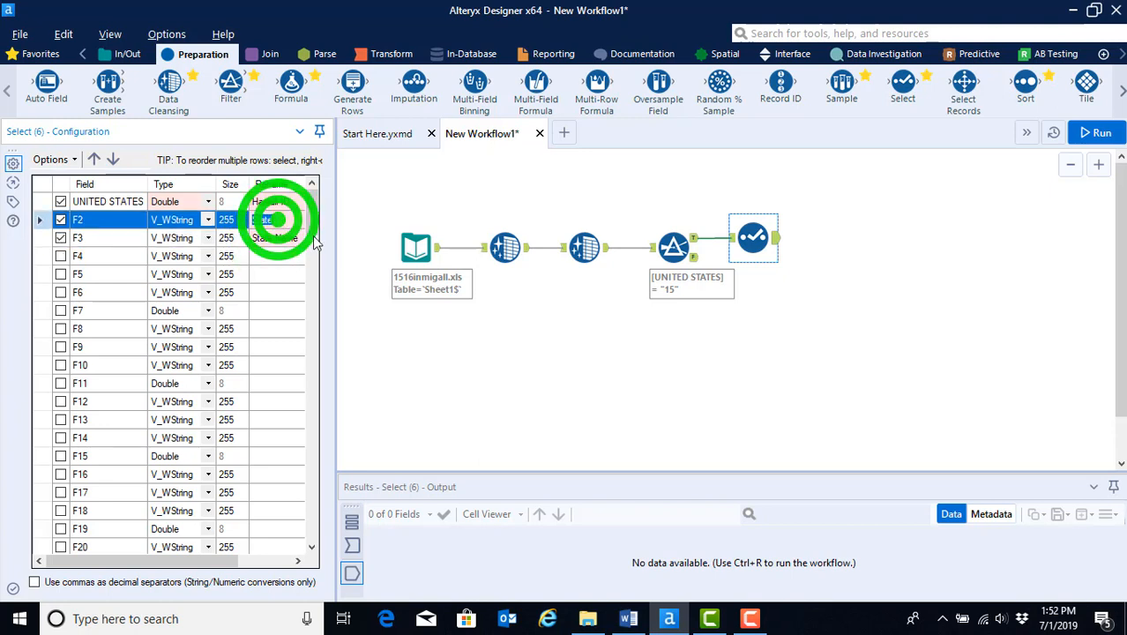
{"action": "type", "text": "Abr"}
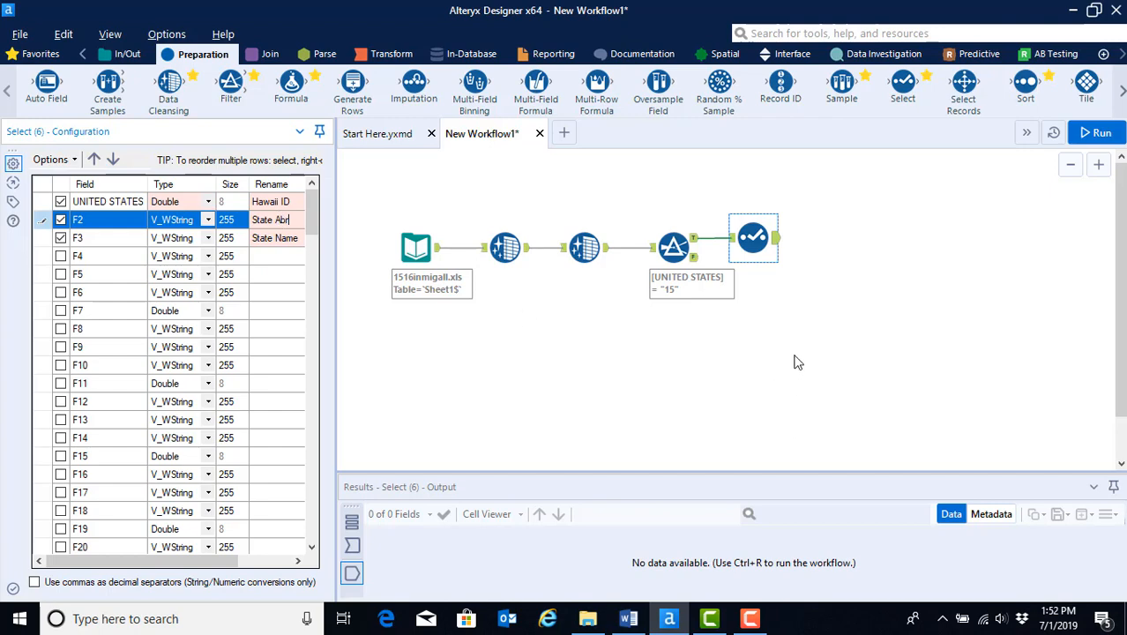
Step: Check the Filter's True output data, then rename F3 as "AGI" in the Select tool
{"action": "left_click", "coordinate": [696, 239]}
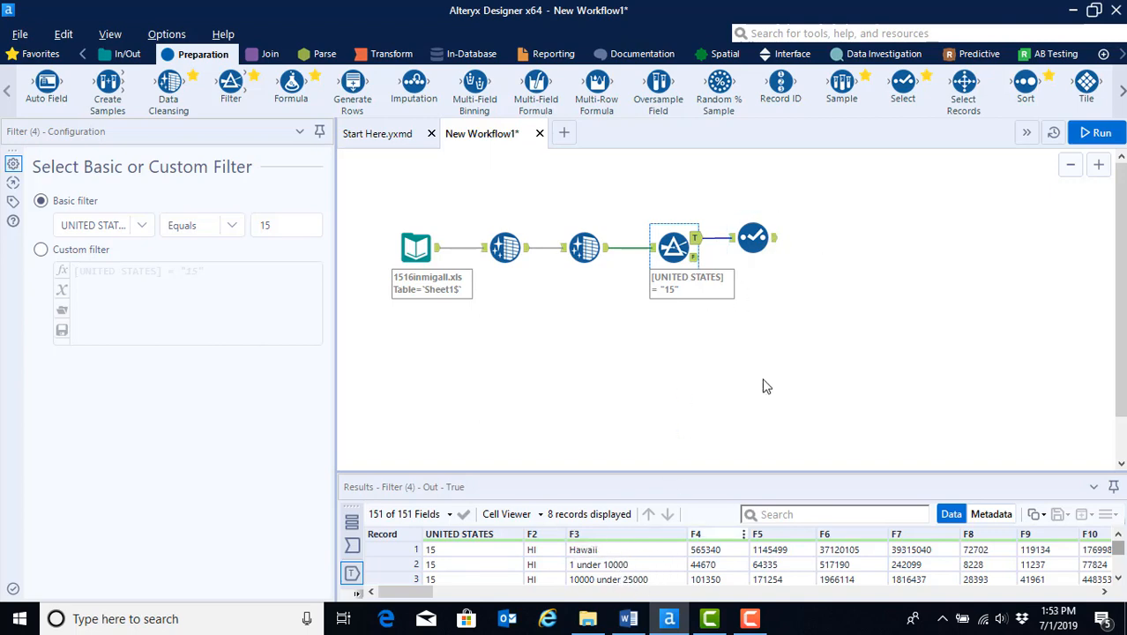
{"action": "left_click", "coordinate": [754, 237]}
{"action": "left_click", "coordinate": [277, 238]}
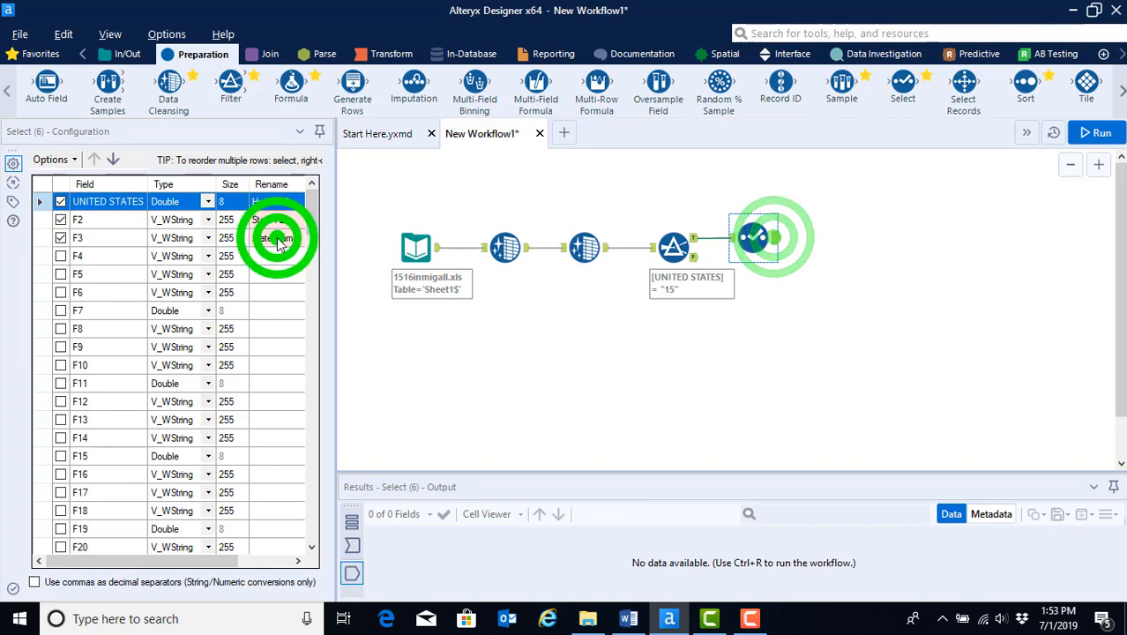
{"action": "left_click", "coordinate": [296, 236]}
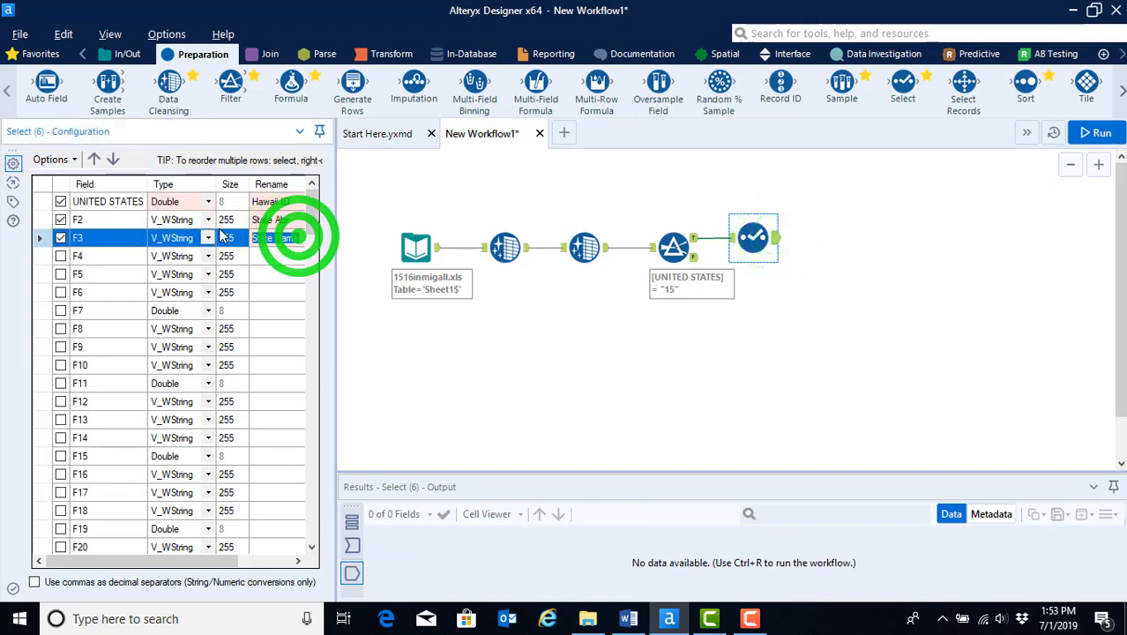
{"action": "type", "text": "AGI"}
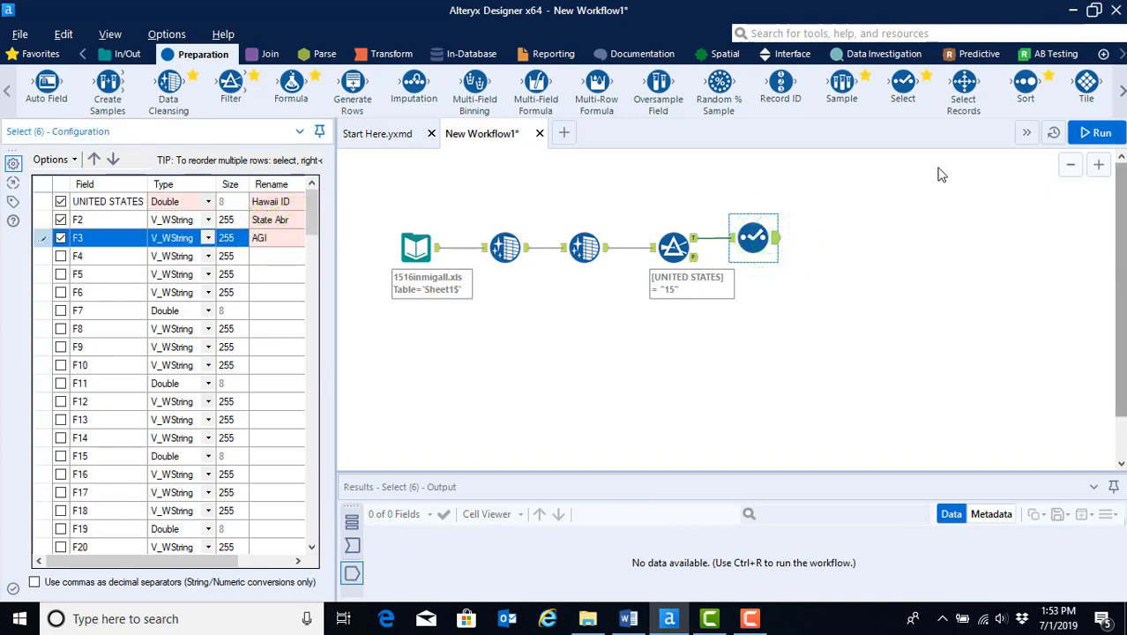
{"action": "left_click", "coordinate": [274, 237]}
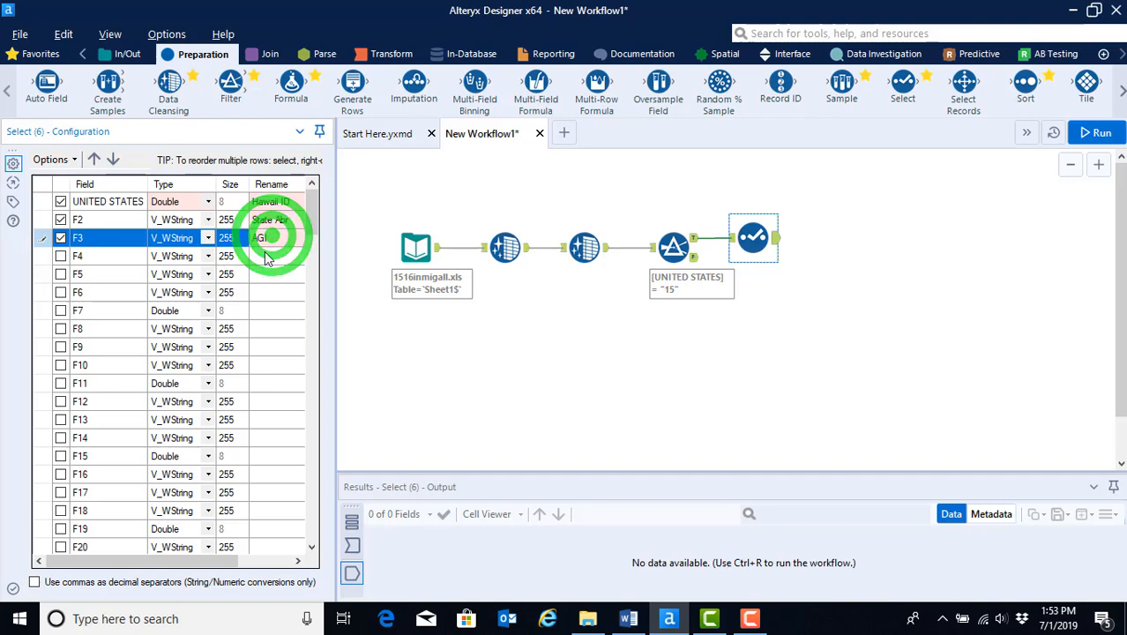
Step: Examine the kept and dropped fields down the Select tool's field list, then open the F60 field's new name for editing
{"action": "scroll", "coordinate": [252, 420], "scroll_direction": "down", "scroll_amount": 10}
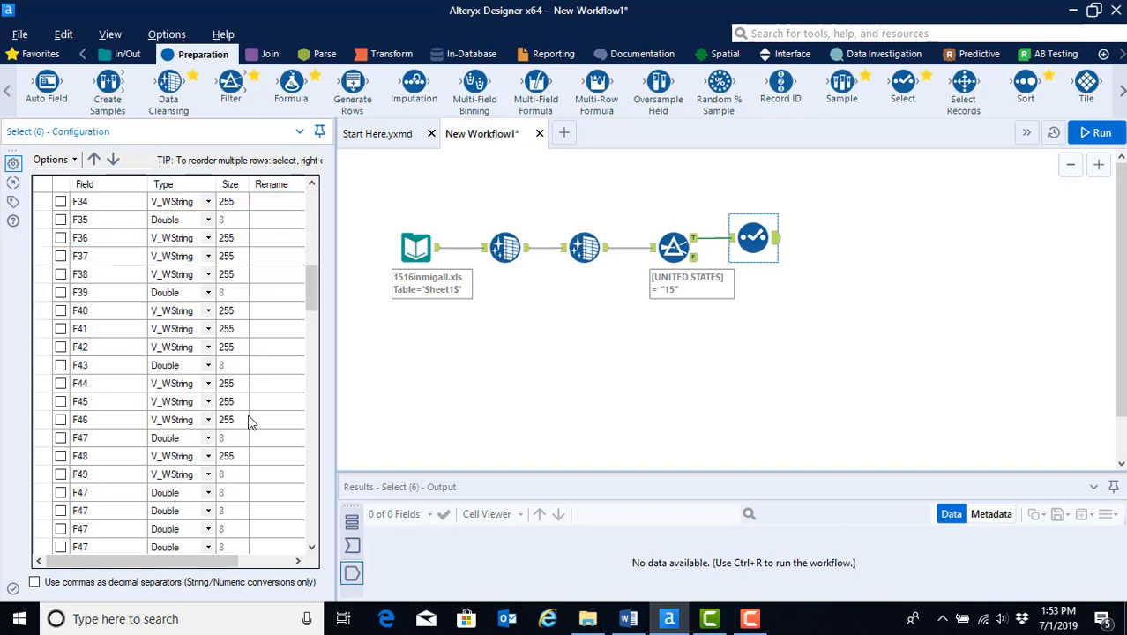
{"action": "scroll", "coordinate": [251, 420], "scroll_direction": "down", "scroll_amount": 7}
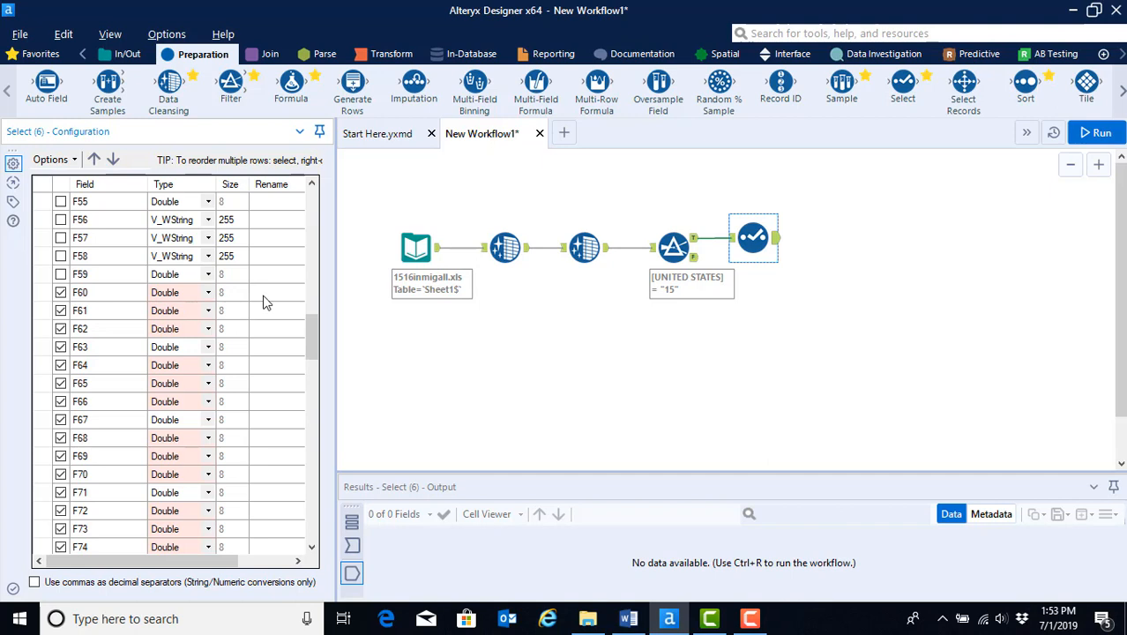
{"action": "scroll", "coordinate": [247, 383], "scroll_direction": "down", "scroll_amount": 15}
{"action": "scroll", "coordinate": [250, 418], "scroll_direction": "down", "scroll_amount": 4}
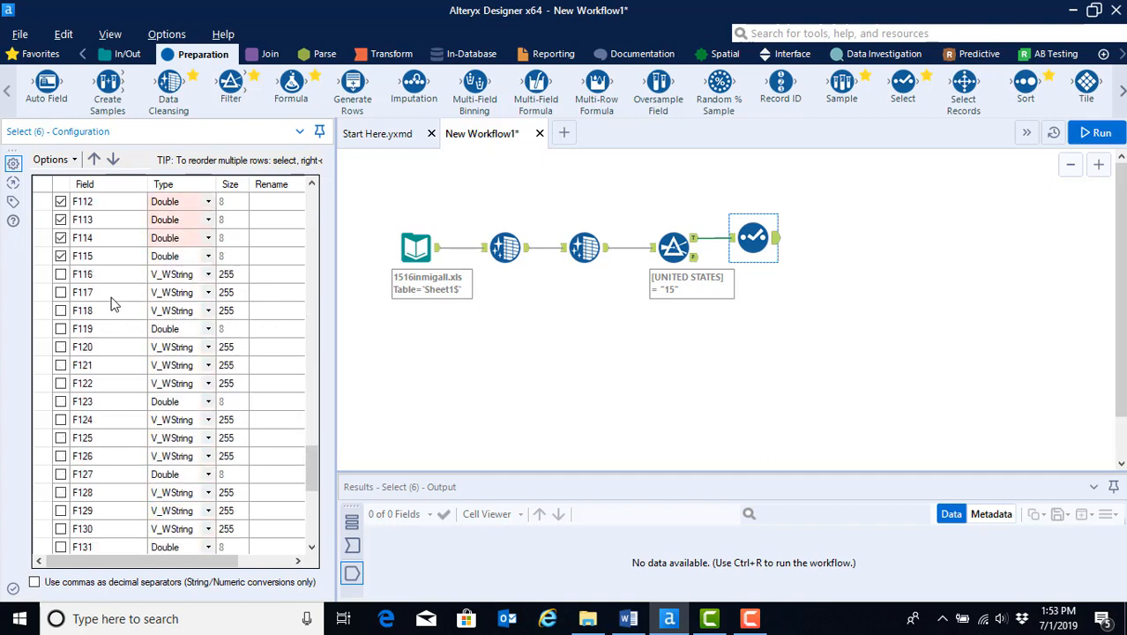
{"action": "scroll", "coordinate": [276, 300], "scroll_direction": "up", "scroll_amount": 20}
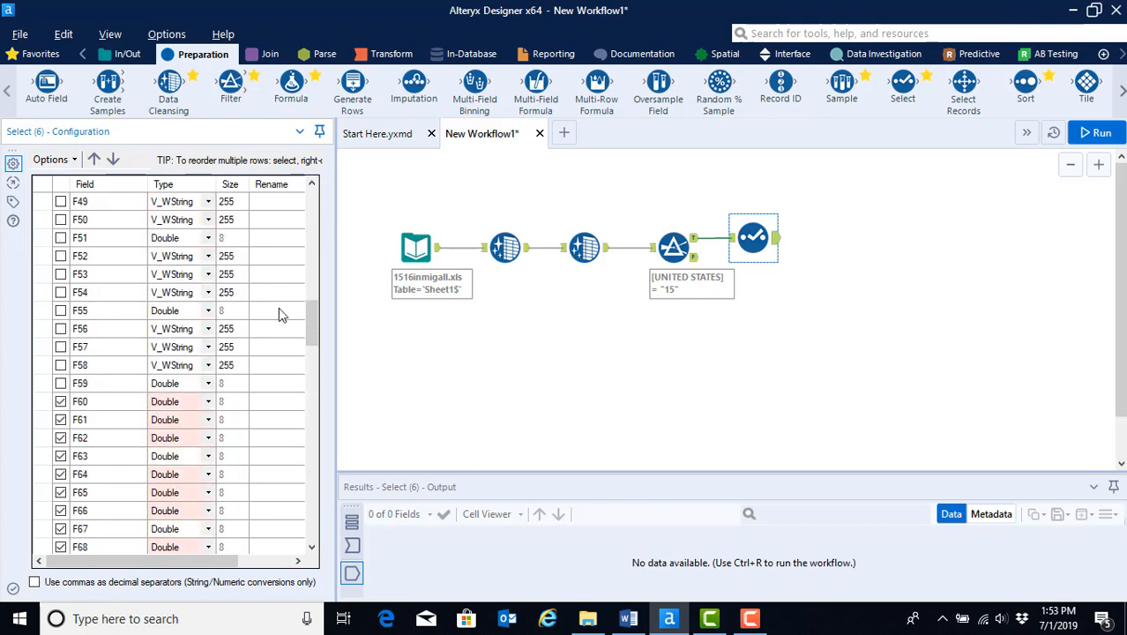
{"action": "left_click", "coordinate": [259, 401]}
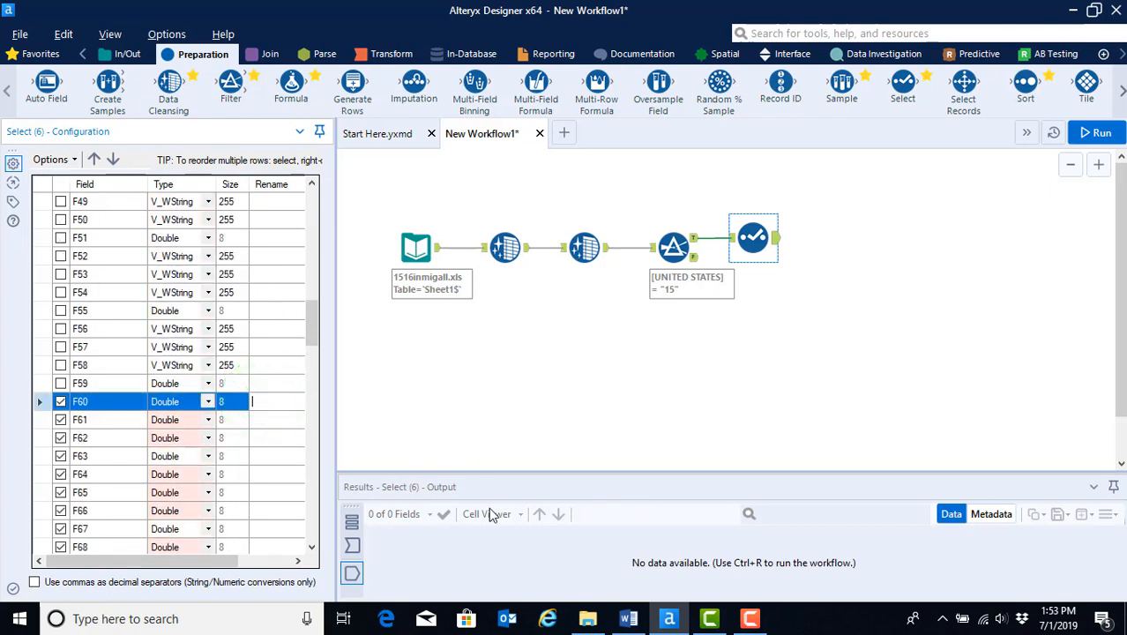
Step: Switch to the Word document of field and calculation names and review its lists of Out and In names
{"action": "left_click", "coordinate": [628, 618]}
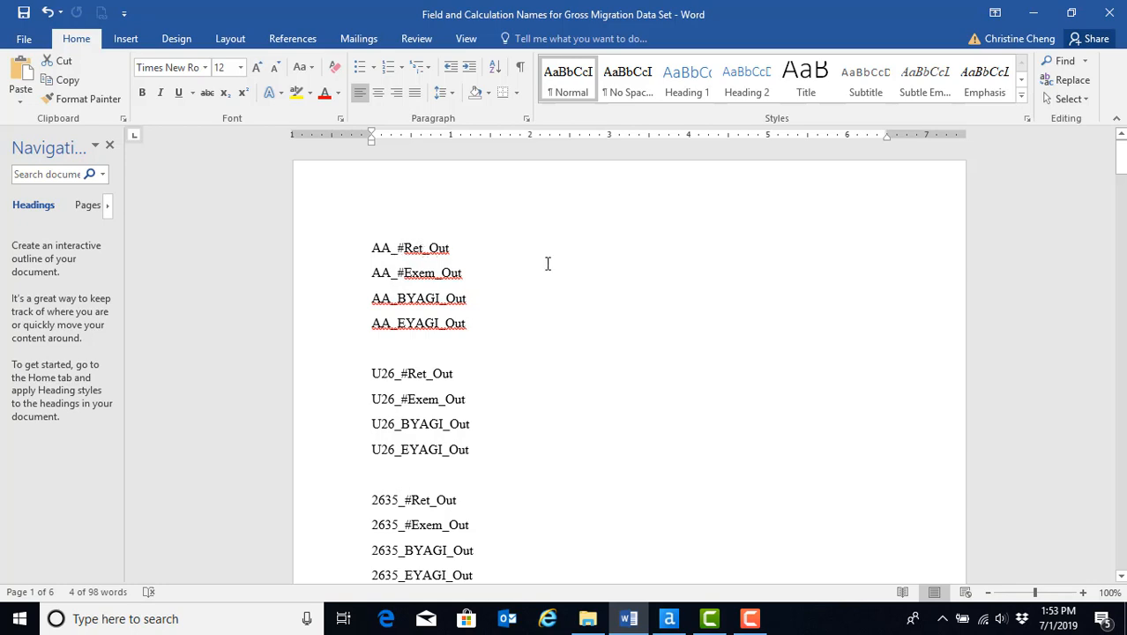
{"action": "scroll", "coordinate": [459, 415], "scroll_direction": "down", "scroll_amount": 10}
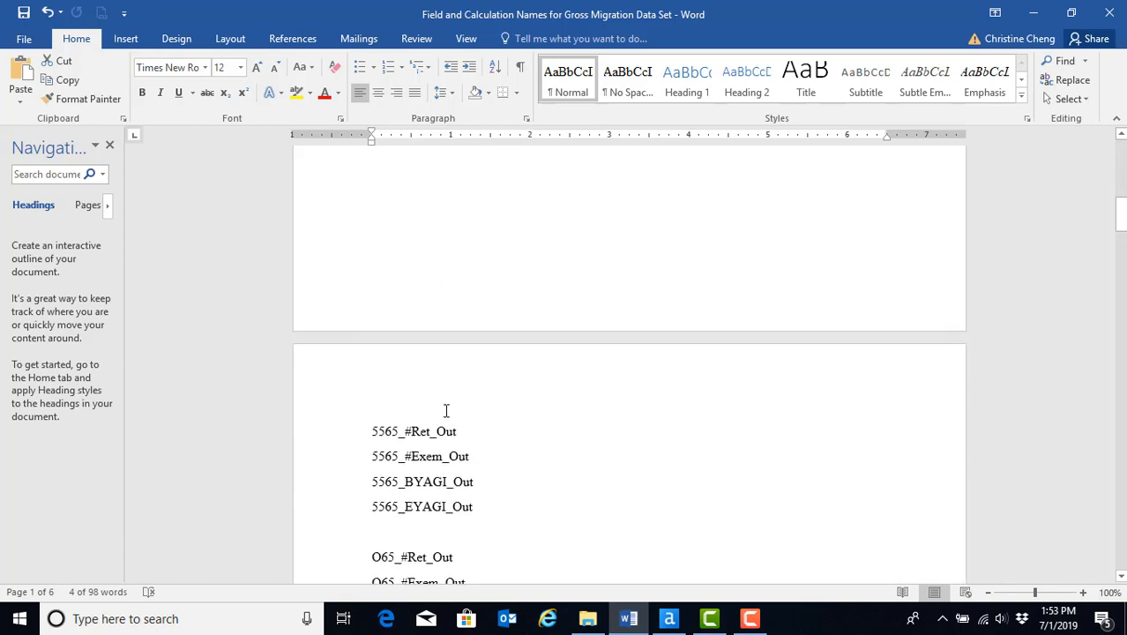
{"action": "scroll", "coordinate": [446, 407], "scroll_direction": "up", "scroll_amount": 3}
{"action": "scroll", "coordinate": [440, 344], "scroll_direction": "up", "scroll_amount": 5}
{"action": "scroll", "coordinate": [402, 468], "scroll_direction": "down", "scroll_amount": 15}
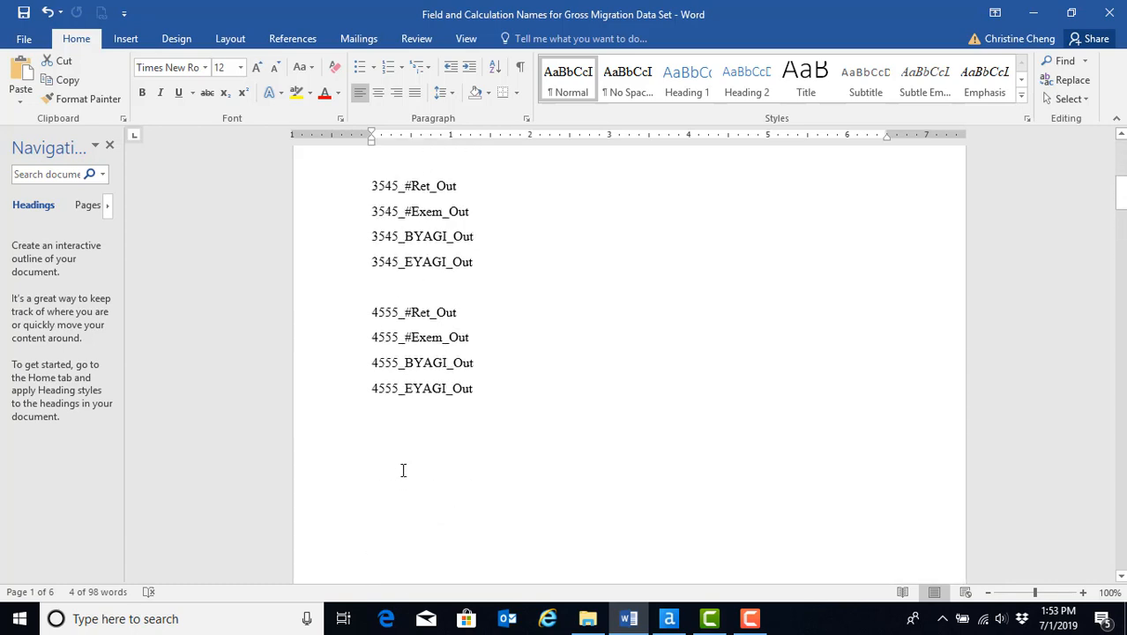
{"action": "scroll", "coordinate": [402, 468], "scroll_direction": "down", "scroll_amount": 5}
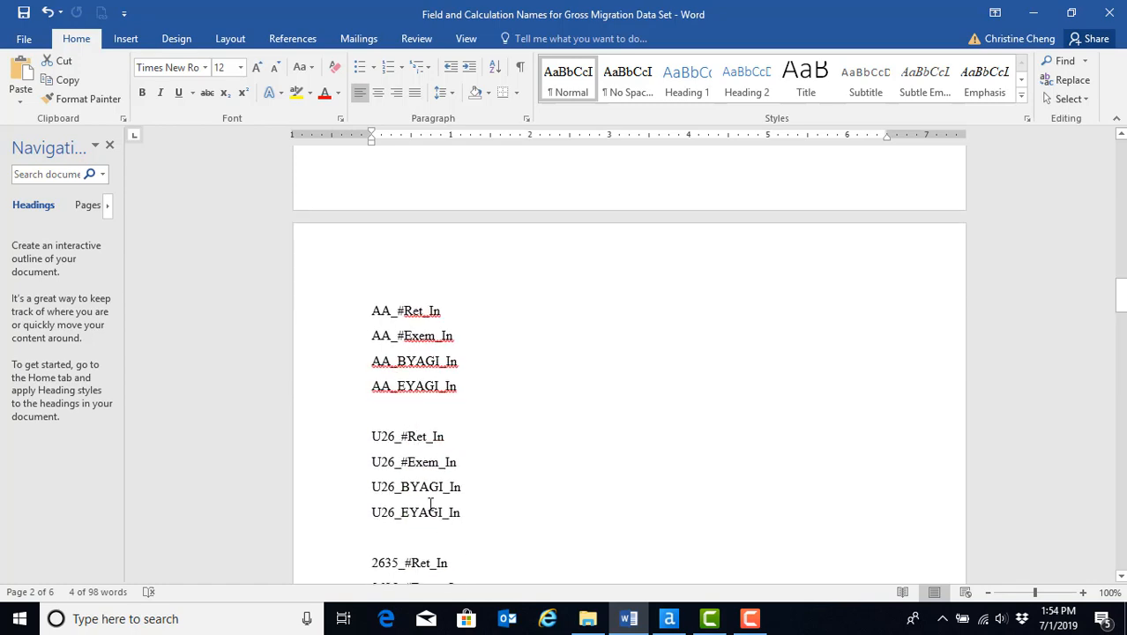
{"action": "scroll", "coordinate": [432, 494], "scroll_direction": "down", "scroll_amount": 14}
{"action": "scroll", "coordinate": [433, 484], "scroll_direction": "up", "scroll_amount": 4}
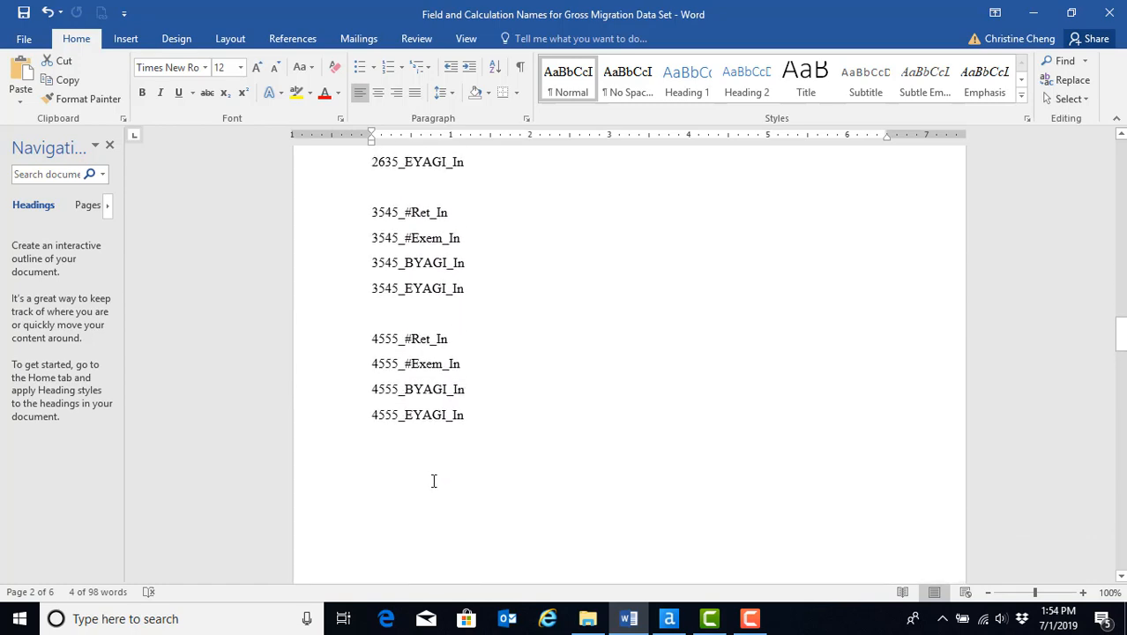
{"action": "scroll", "coordinate": [433, 481], "scroll_direction": "up", "scroll_amount": 15}
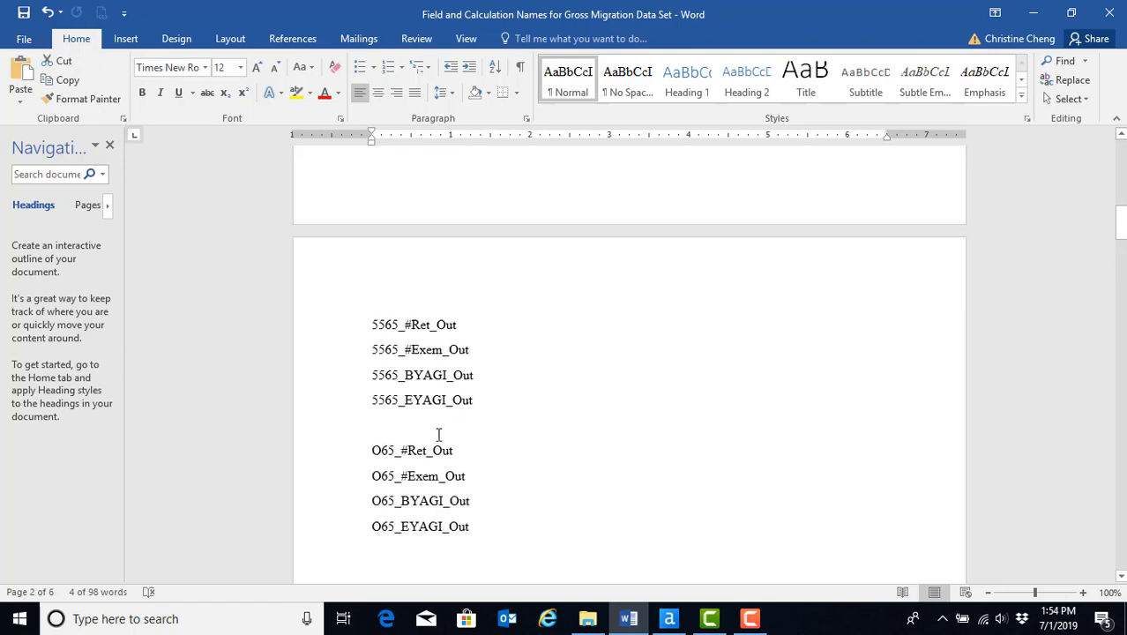
{"action": "scroll", "coordinate": [437, 414], "scroll_direction": "up", "scroll_amount": 15}
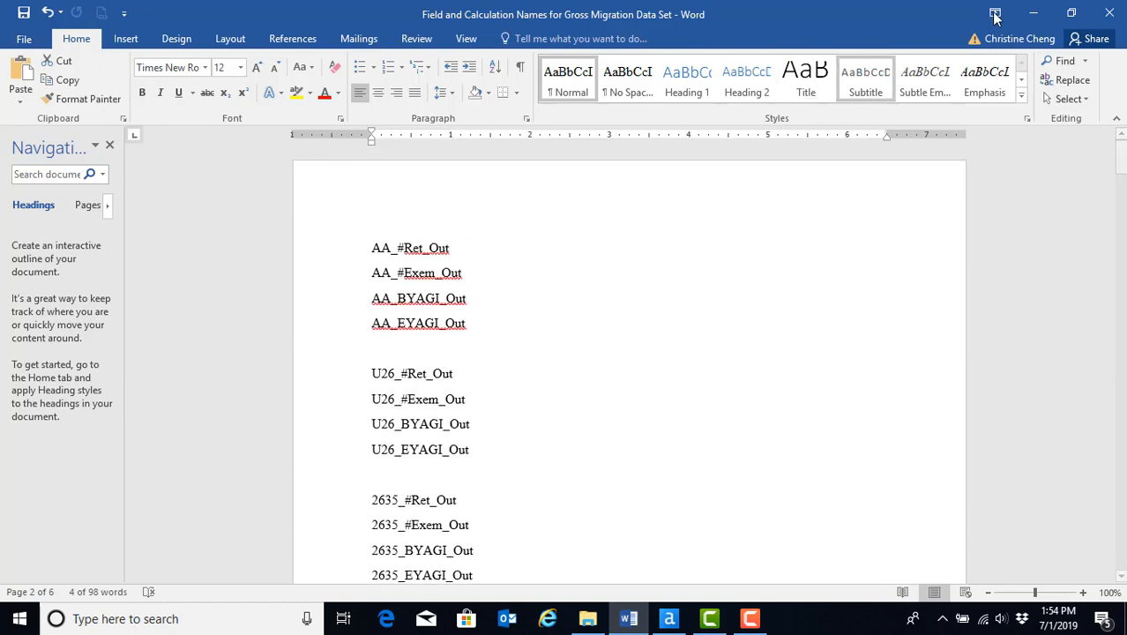
Step: Shrink the Word window beside Alteryx Designer and rename the F60 field as "AA_#Ret_Out", copied from the document
{"action": "left_click", "coordinate": [1070, 13]}
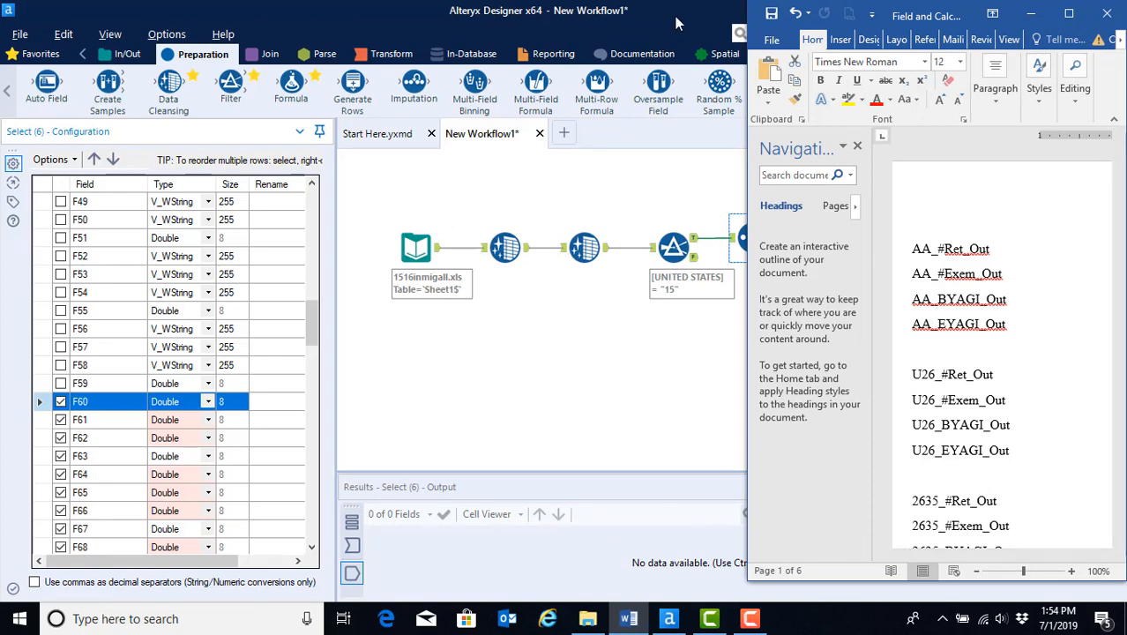
{"action": "left_click_drag", "start_coordinate": [912, 248], "coordinate": [992, 255]}
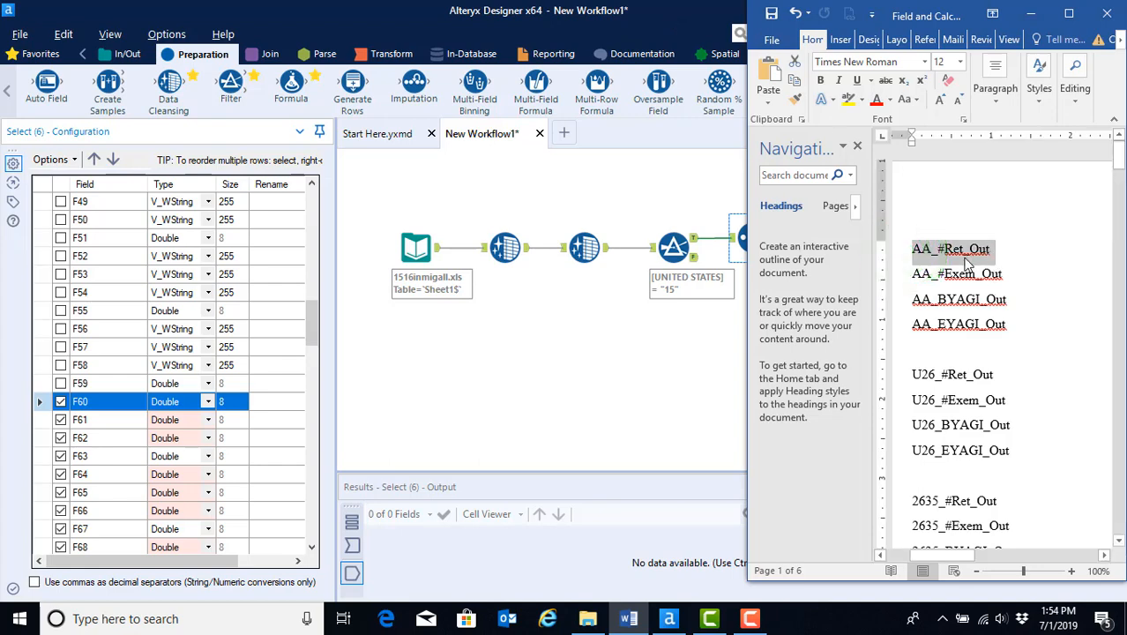
{"action": "key", "text": "ctrl+c"}
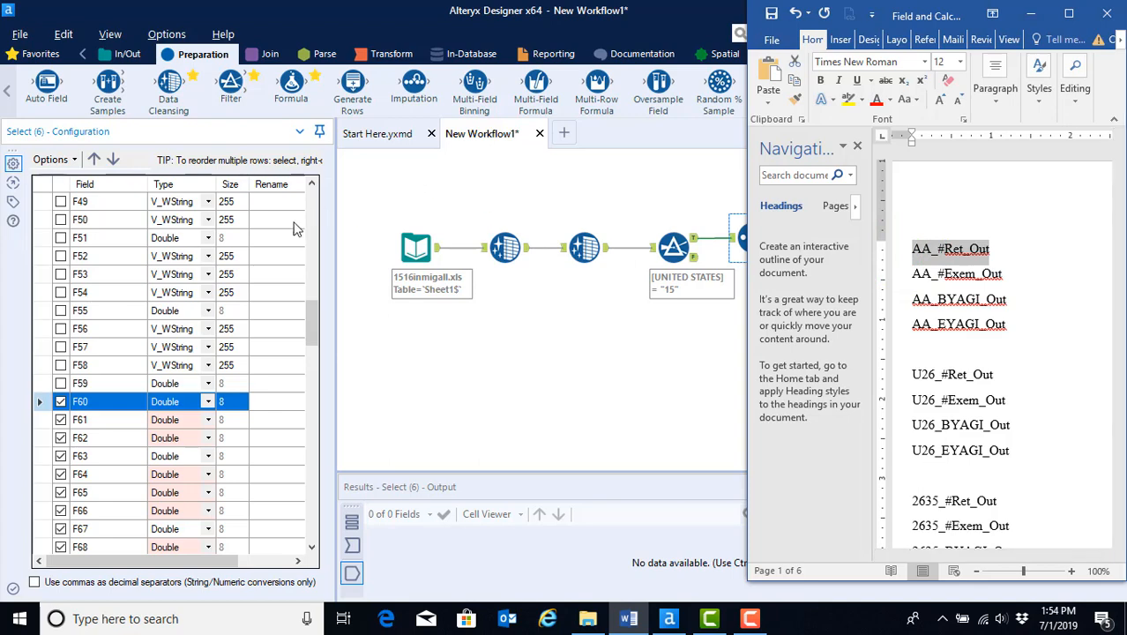
{"action": "left_click", "coordinate": [260, 400]}
{"action": "key", "text": "ctrl+v"}
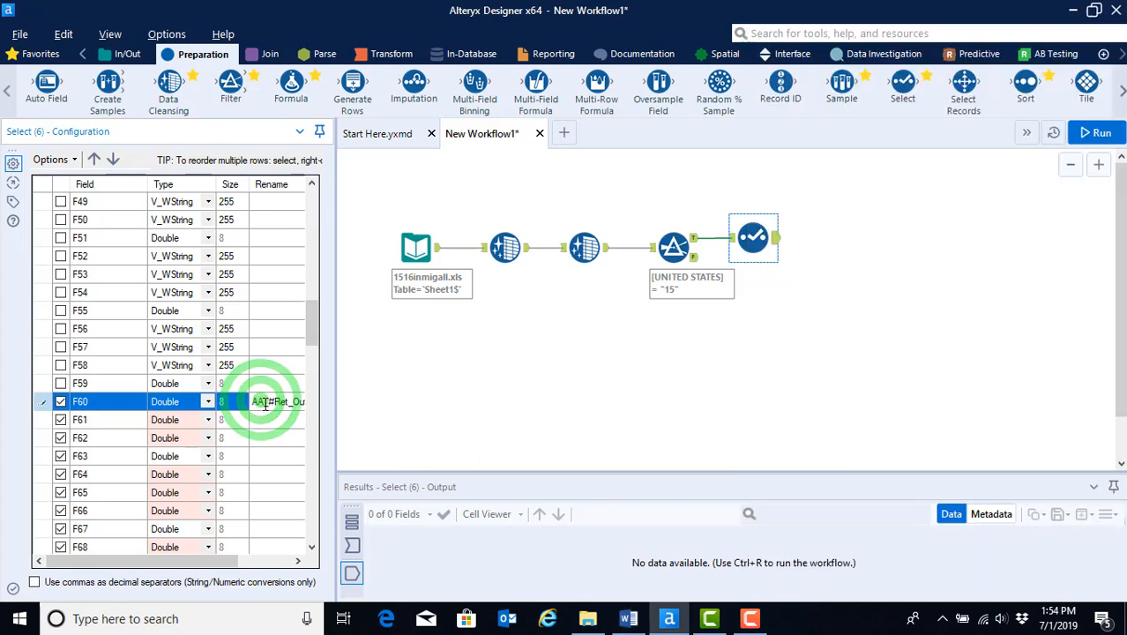
Step: Fit the Alteryx Designer window beside the Word document and rename the F61 field as "AA_#Exem_Out"
{"action": "left_click", "coordinate": [1094, 10]}
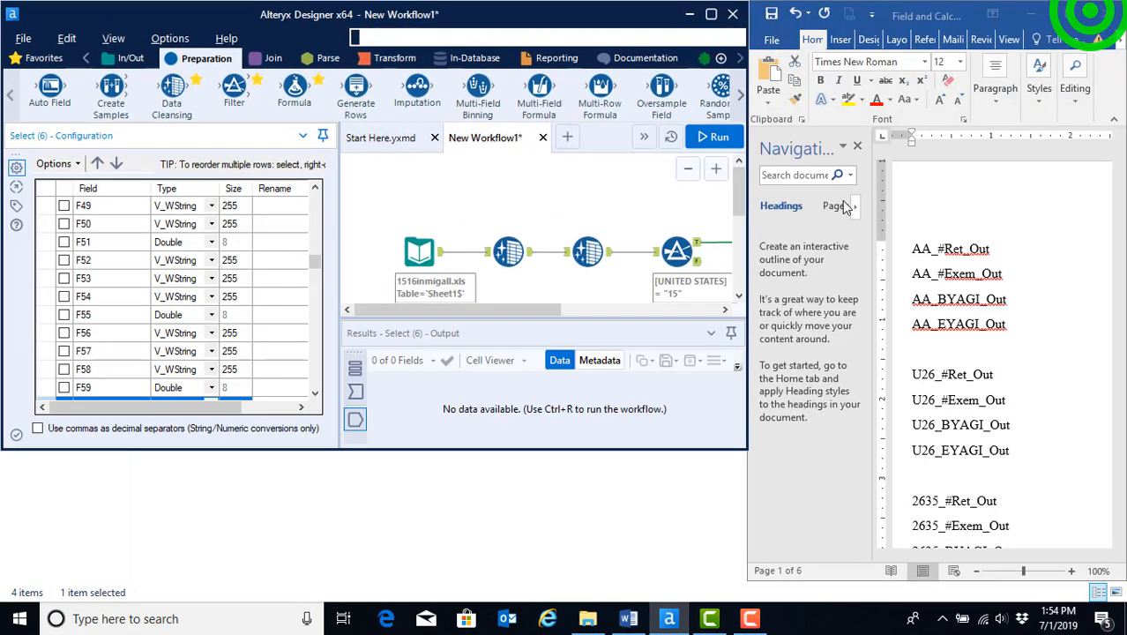
{"action": "double_click", "coordinate": [606, 448]}
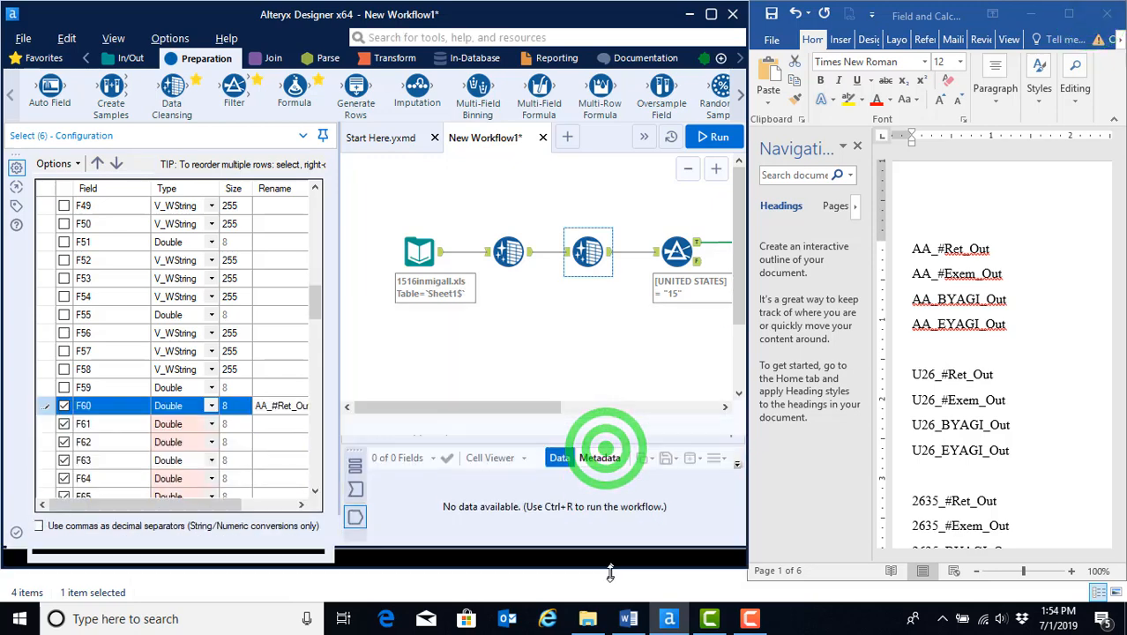
{"action": "left_click_drag", "start_coordinate": [912, 275], "coordinate": [1004, 279]}
{"action": "key", "text": "ctrl+c"}
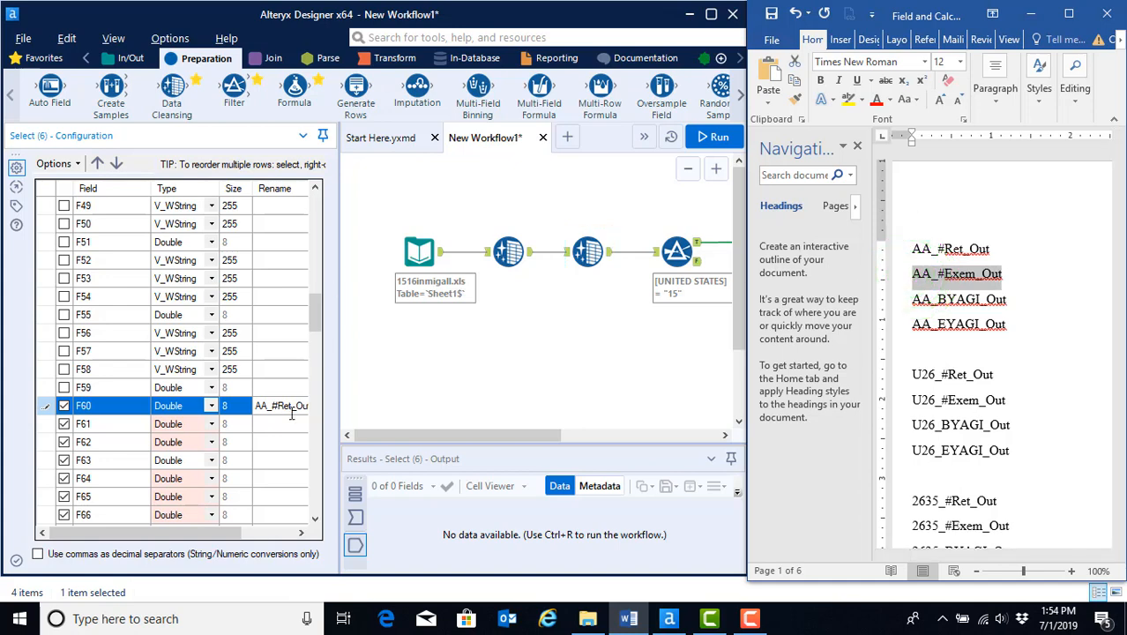
{"action": "left_click", "coordinate": [284, 432]}
{"action": "key", "text": "ctrl+v"}
Step: Rename the F62 field as "AA_BYAGI_Out", copied from the Word list
{"action": "left_click", "coordinate": [939, 323]}
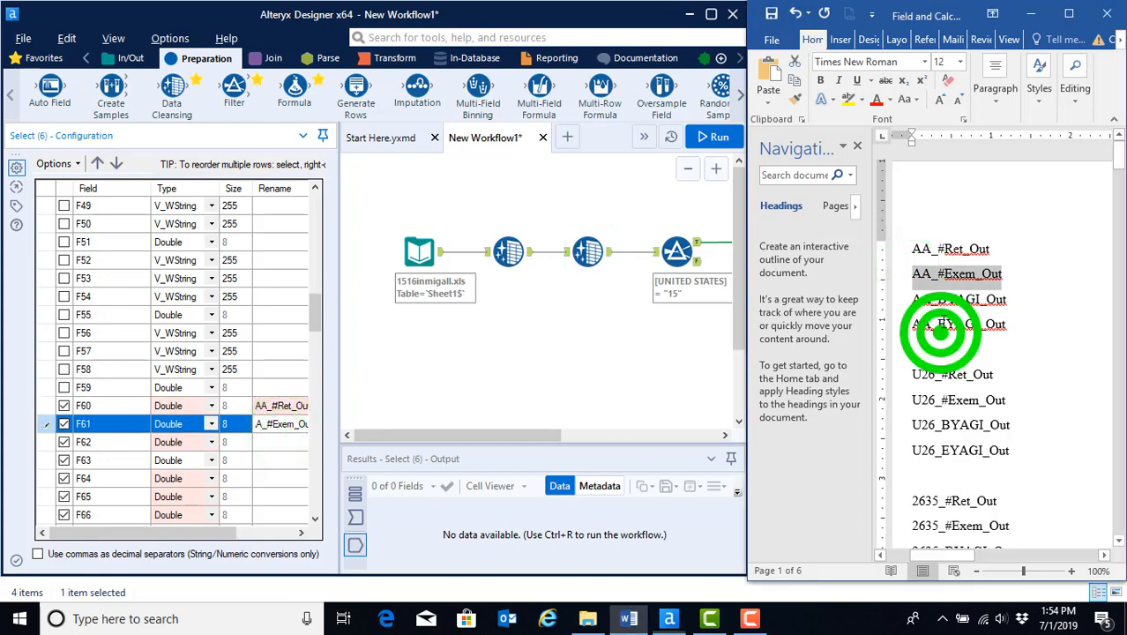
{"action": "left_click_drag", "start_coordinate": [943, 306], "coordinate": [1007, 307]}
{"action": "key", "text": "ctrl+c"}
{"action": "left_click", "coordinate": [281, 442]}
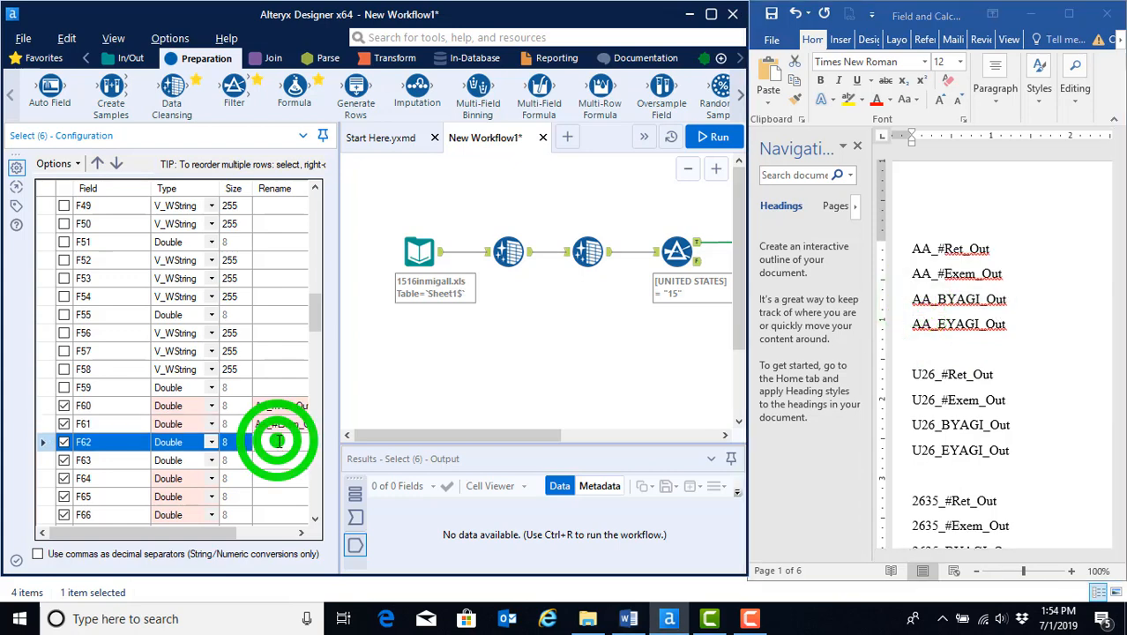
{"action": "key", "text": "ctrl+v"}
Step: Rename the F63 field as "AA_EYAGI_Out", copied from the Word list
{"action": "left_click", "coordinate": [913, 352]}
{"action": "left_click_drag", "start_coordinate": [911, 324], "coordinate": [1005, 330]}
{"action": "key", "text": "ctrl+c"}
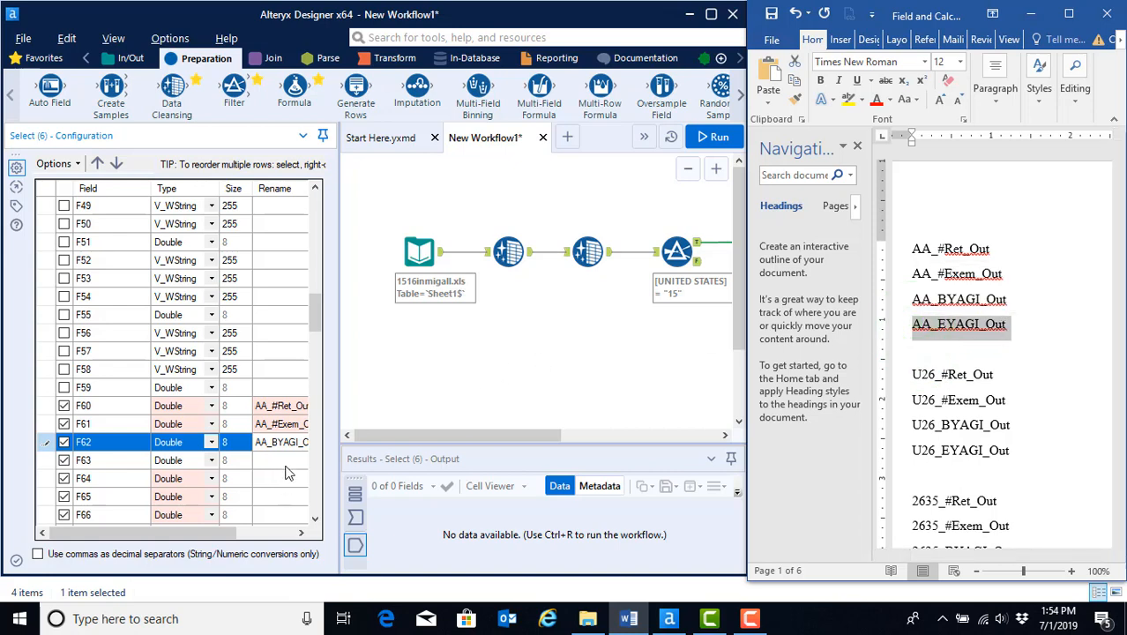
{"action": "left_click", "coordinate": [282, 459]}
{"action": "key", "text": "ctrl+v"}
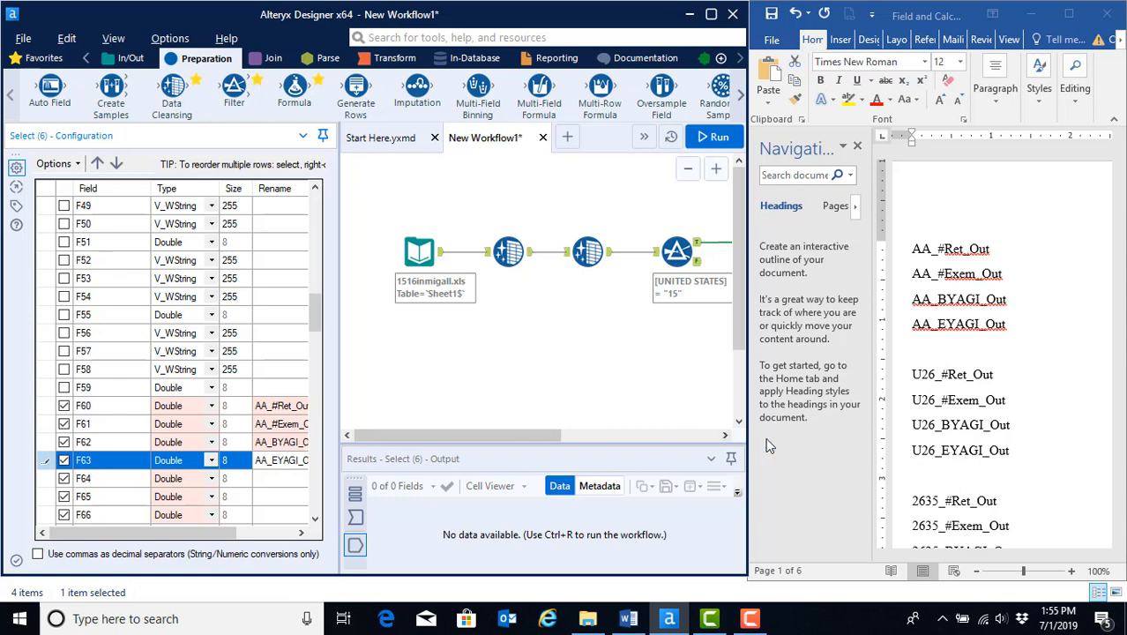
Step: Rename F64 as "U26_#Ret_Out", F65 as "U26_#Exem_Out" and F66 as "U26_BYAGI_Out" from the Word list
{"action": "left_click_drag", "start_coordinate": [912, 377], "coordinate": [1002, 380]}
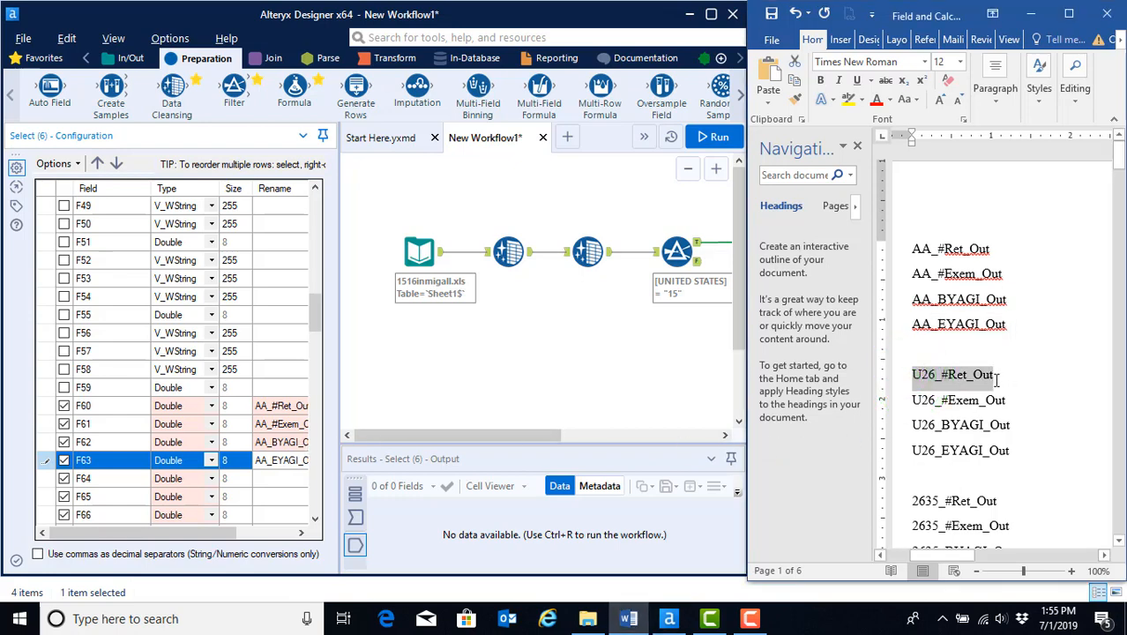
{"action": "left_click", "coordinate": [280, 478]}
{"action": "key", "text": "ctrl+v"}
{"action": "left_click_drag", "start_coordinate": [912, 400], "coordinate": [1005, 400]}
{"action": "left_click", "coordinate": [280, 496]}
{"action": "key", "text": "ctrl+v"}
{"action": "scroll", "coordinate": [933, 441], "scroll_direction": "down", "scroll_amount": 1}
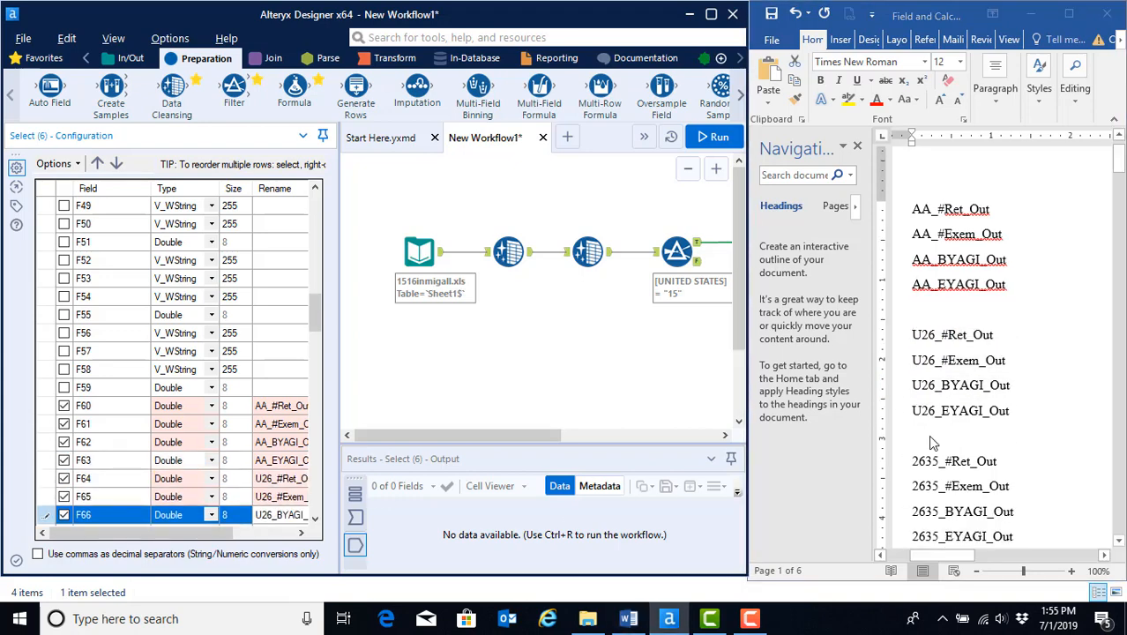
Step: Rename fields F67 through F72 with the consecutive Word list names from "U26_EYAGI_Out" through the 2635 Out names to "3545_#Ret_Out"
{"action": "left_click_drag", "start_coordinate": [912, 420], "coordinate": [981, 420]}
{"action": "key", "text": "ctrl+v"}
{"action": "left_click_drag", "start_coordinate": [912, 471], "coordinate": [1016, 472]}
{"action": "left_click", "coordinate": [280, 478]}
{"action": "key", "text": "ctrl+v"}
{"action": "left_click_drag", "start_coordinate": [912, 496], "coordinate": [1016, 497]}
{"action": "left_click", "coordinate": [280, 496]}
{"action": "key", "text": "ctrl+v"}
{"action": "scroll", "coordinate": [280, 497], "scroll_direction": "down", "scroll_amount": 3}
{"action": "scroll", "coordinate": [952, 441], "scroll_direction": "down", "scroll_amount": 2}
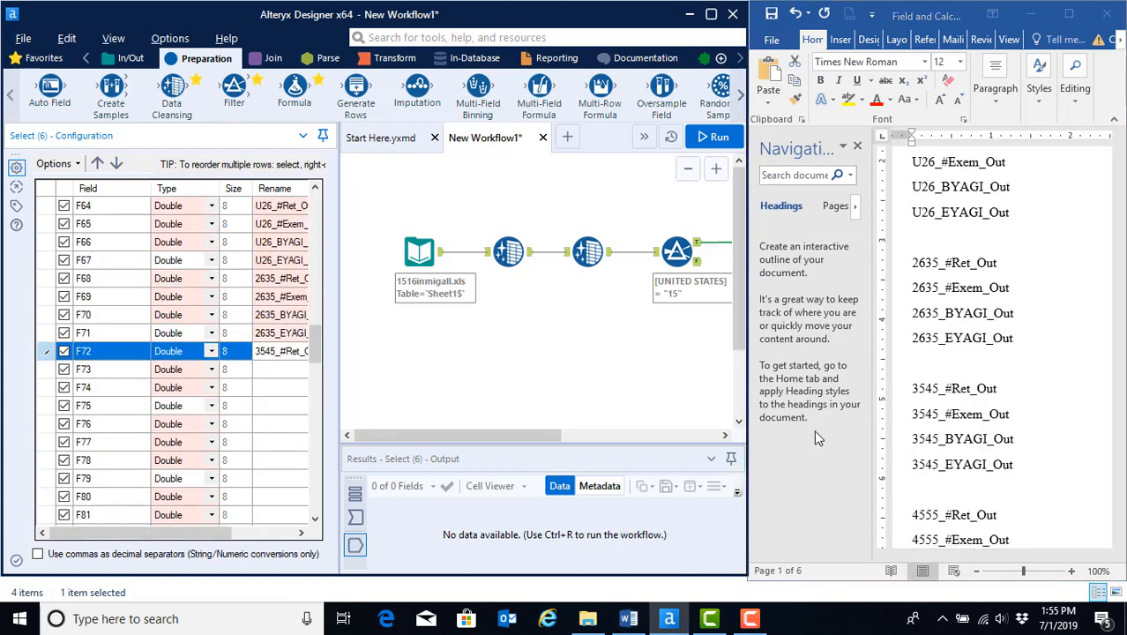
Step: Rename fields F73 through F78 with the consecutive Word list names from "3545_#Exem_Out" to "4555_BYAGI_Out"
{"action": "left_click_drag", "start_coordinate": [912, 356], "coordinate": [997, 356]}
{"action": "left_click", "coordinate": [281, 424]}
{"action": "key", "text": "ctrl+v"}
{"action": "left_click", "coordinate": [280, 442]}
{"action": "key", "text": "ctrl+v"}
Step: Rename F79 as "4555_EYAGI_Out" and F80 through F83 with the four 5565 Out names from "5565_#Ret_Out" to "5565_EYAGI_Out"
{"action": "left_click_drag", "start_coordinate": [911, 432], "coordinate": [1016, 432]}
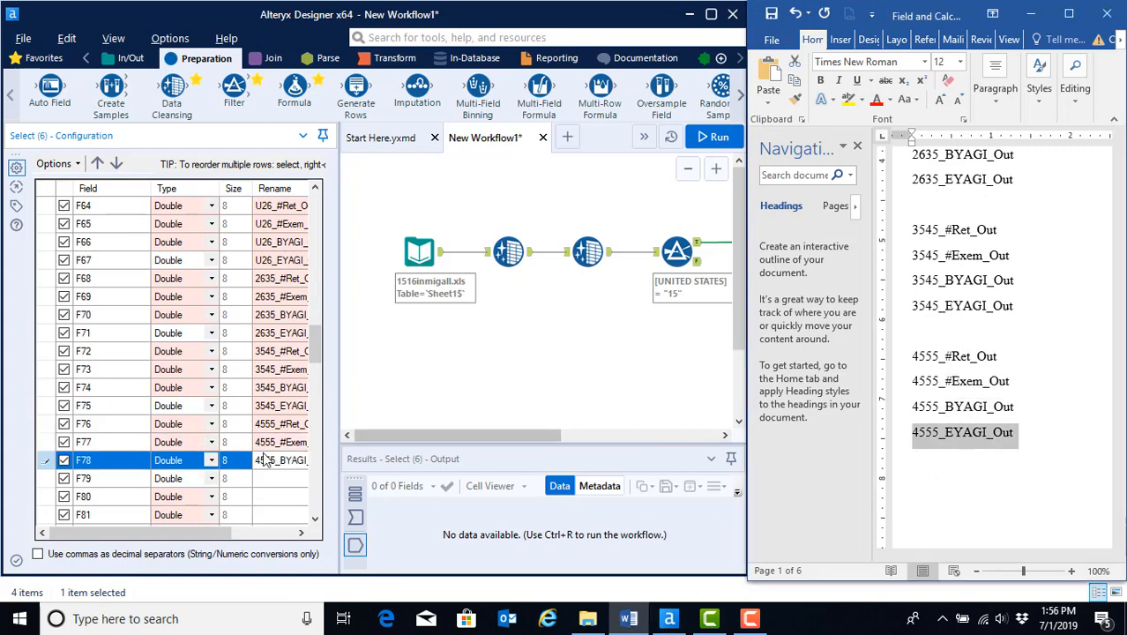
{"action": "scroll", "coordinate": [970, 423], "scroll_direction": "down", "scroll_amount": 3}
{"action": "left_click_drag", "start_coordinate": [912, 403], "coordinate": [963, 403]}
{"action": "scroll", "coordinate": [283, 310], "scroll_direction": "down", "scroll_amount": 1}
{"action": "left_click_drag", "start_coordinate": [912, 310], "coordinate": [1013, 311]}
{"action": "left_click", "coordinate": [280, 314]}
{"action": "key", "text": "ctrl+v"}
{"action": "left_click_drag", "start_coordinate": [912, 335], "coordinate": [1013, 335]}
{"action": "left_click", "coordinate": [280, 333]}
{"action": "key", "text": "ctrl+v"}
Step: Rename fields F84 through F92 with the consecutive names from "O65_#Ret_Out" through the AA In names to "U26_#Ret_In"
{"action": "left_click_drag", "start_coordinate": [912, 386], "coordinate": [1000, 402]}
{"action": "left_click", "coordinate": [280, 441]}
{"action": "key", "text": "ctrl+v"}
{"action": "left_click", "coordinate": [281, 460]}
{"action": "key", "text": "ctrl+v"}
{"action": "left_click_drag", "start_coordinate": [912, 427], "coordinate": [998, 427]}
{"action": "left_click", "coordinate": [280, 478]}
{"action": "key", "text": "ctrl+v"}
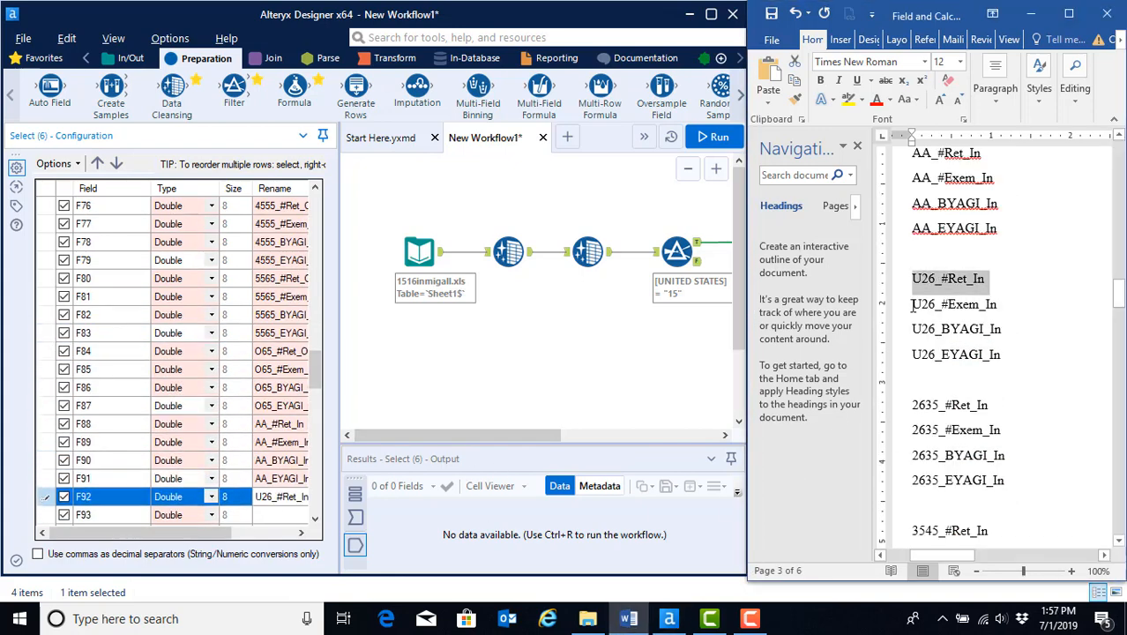
Step: Rename fields F93 through F103 with the consecutive Word list names from "U26_#Exem_In" to "3545_EYAGI_In"
{"action": "left_click_drag", "start_coordinate": [958, 291], "coordinate": [990, 287]}
{"action": "left_click", "coordinate": [280, 351]}
{"action": "key", "text": "ctrl+v"}
{"action": "left_click_drag", "start_coordinate": [912, 310], "coordinate": [1004, 310]}
{"action": "left_click", "coordinate": [280, 370]}
{"action": "key", "text": "ctrl+v"}
{"action": "left_click", "coordinate": [280, 387]}
{"action": "left_click_drag", "start_coordinate": [912, 336], "coordinate": [1004, 369]}
{"action": "left_click", "coordinate": [280, 478]}
{"action": "key", "text": "ctrl+v"}
Step: Rename the F104 field as "4555_#Ret_In" and the F105 field as "4555_#Exem_In"
{"action": "scroll", "coordinate": [992, 370], "scroll_direction": "down", "scroll_amount": 3}
{"action": "left_click_drag", "start_coordinate": [912, 218], "coordinate": [988, 219]}
{"action": "left_click", "coordinate": [280, 497]}
{"action": "key", "text": "ctrl+v"}
{"action": "left_click_drag", "start_coordinate": [912, 244], "coordinate": [1000, 245]}
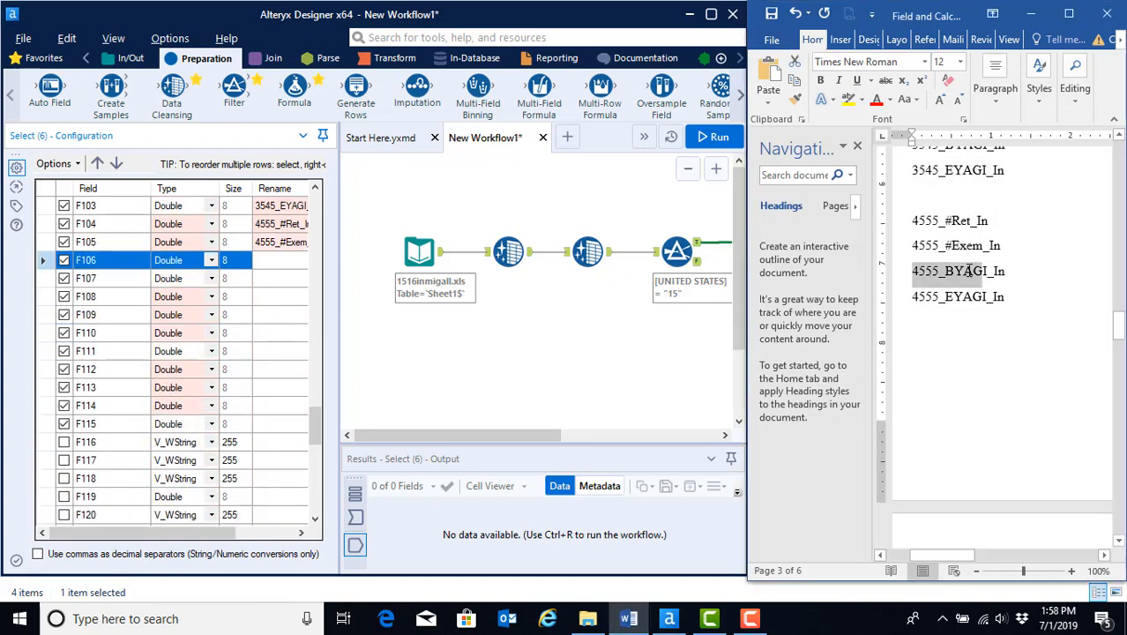
Step: Rename fields F106 through F112 with the names from "4555_BYAGI_In" to "O65_#Ret_In" and open F113's new name for editing
{"action": "left_click_drag", "start_coordinate": [911, 294], "coordinate": [1005, 294]}
{"action": "left_click", "coordinate": [281, 332]}
{"action": "key", "text": "ctrl+v"}
{"action": "left_click_drag", "start_coordinate": [912, 319], "coordinate": [1005, 319]}
{"action": "left_click", "coordinate": [281, 351]}
{"action": "key", "text": "ctrl+v"}
{"action": "left_click", "coordinate": [289, 387]}
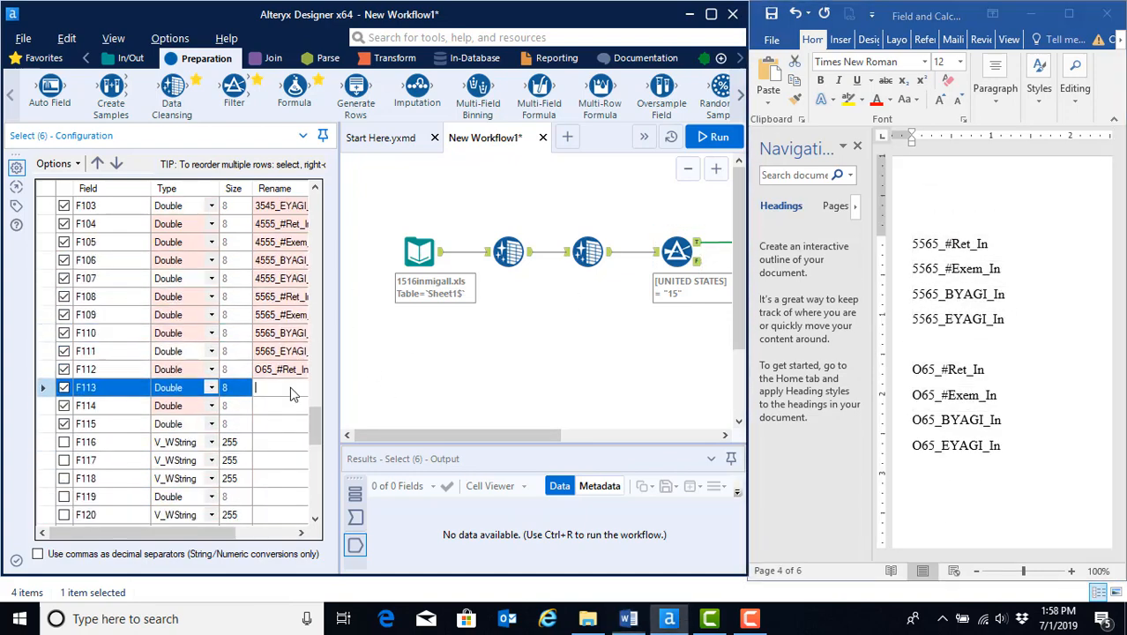